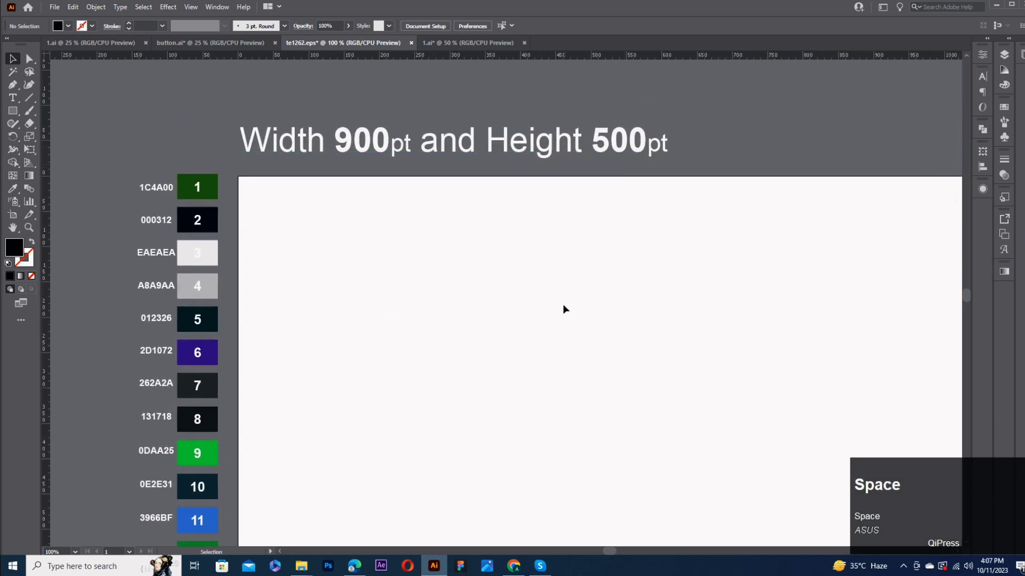
Draw a 1200 × 600 px rectangle and align it to the artboard so that it covers it completely.
{"action": "scroll", "coordinate": [562, 305], "scroll_direction": "down", "scroll_amount": 2}
{"action": "left_click_drag", "start_coordinate": [640, 349], "coordinate": [525, 340]}
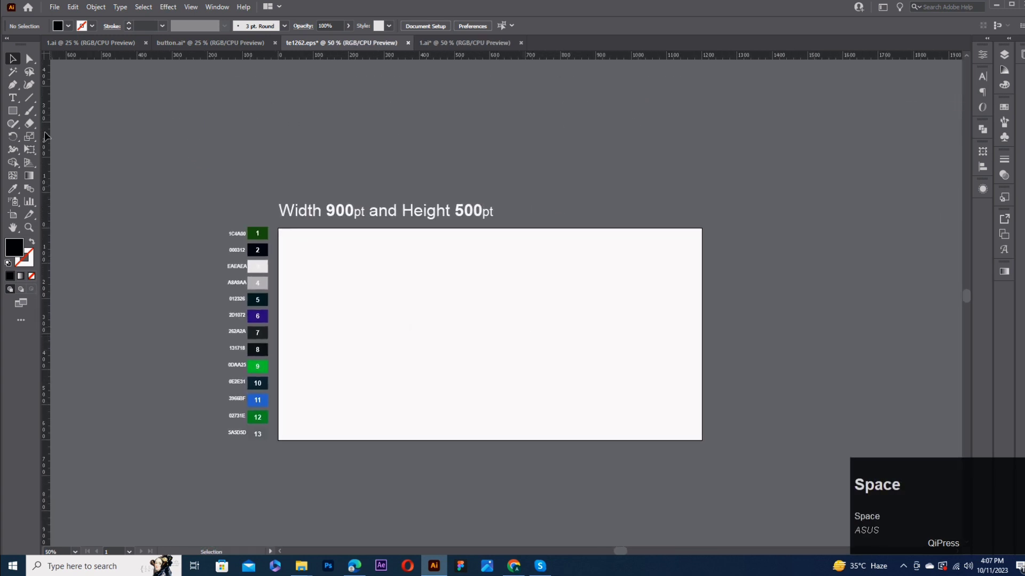
{"action": "right_click", "coordinate": [13, 110]}
{"action": "left_click", "coordinate": [58, 110]}
{"action": "left_click", "coordinate": [388, 294]}
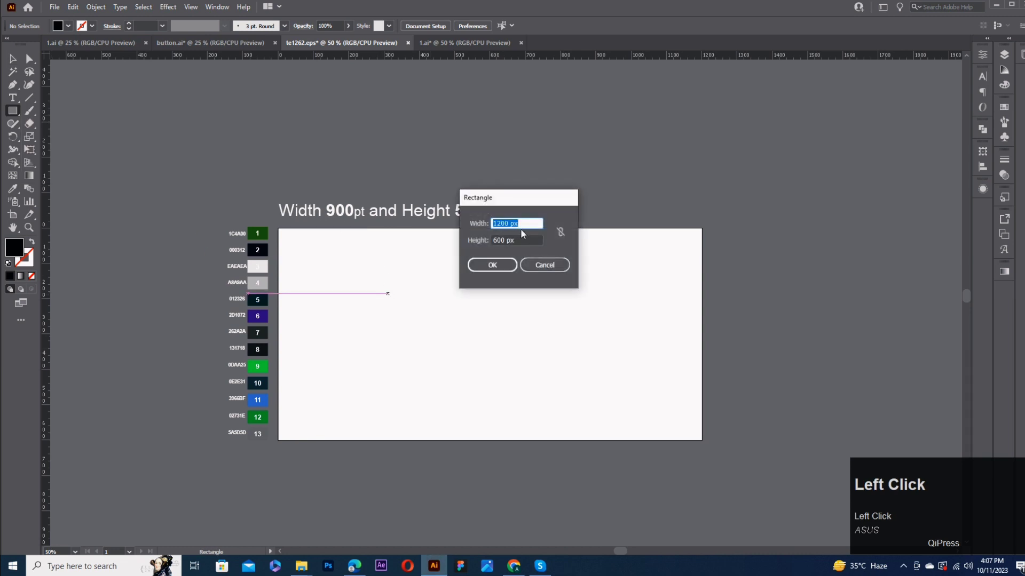
{"action": "left_click", "coordinate": [498, 263]}
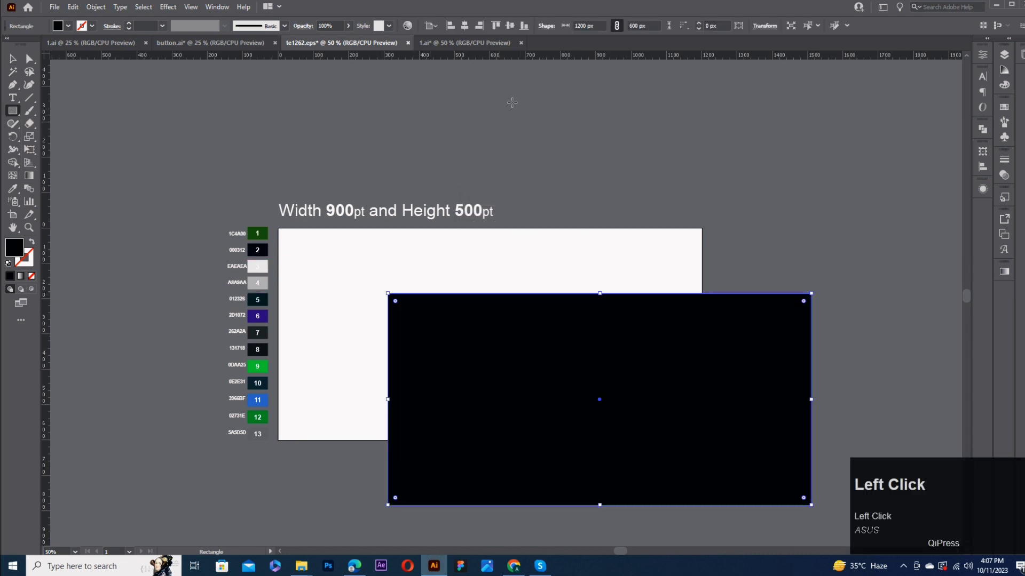
{"action": "left_click", "coordinate": [466, 25]}
{"action": "left_click", "coordinate": [509, 25]}
{"action": "left_click", "coordinate": [14, 58]}
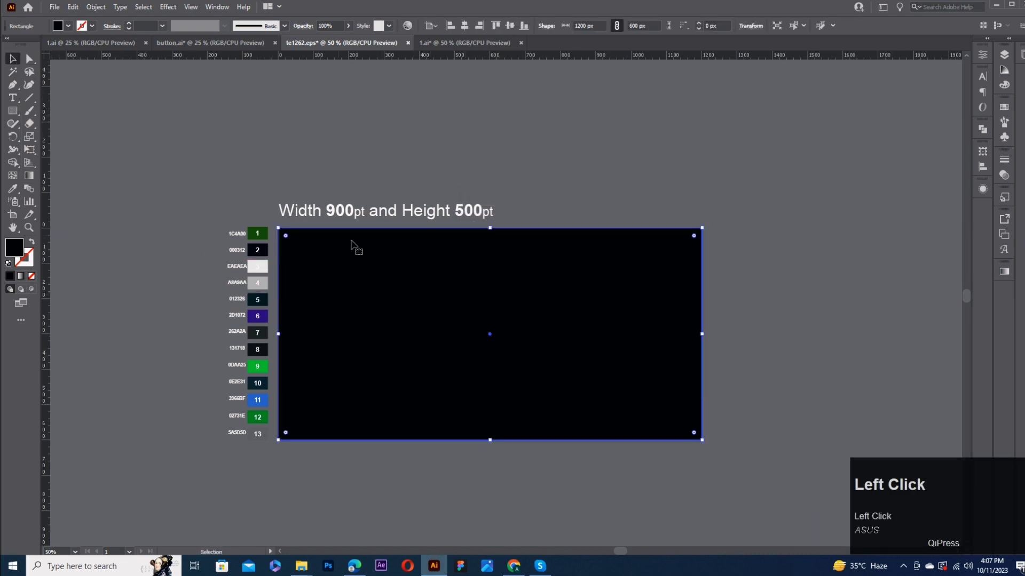
Fill the background rectangle with a gradient running from swatch 1 (1C4A00) to swatch 2 (000312).
{"action": "left_click", "coordinate": [1004, 272]}
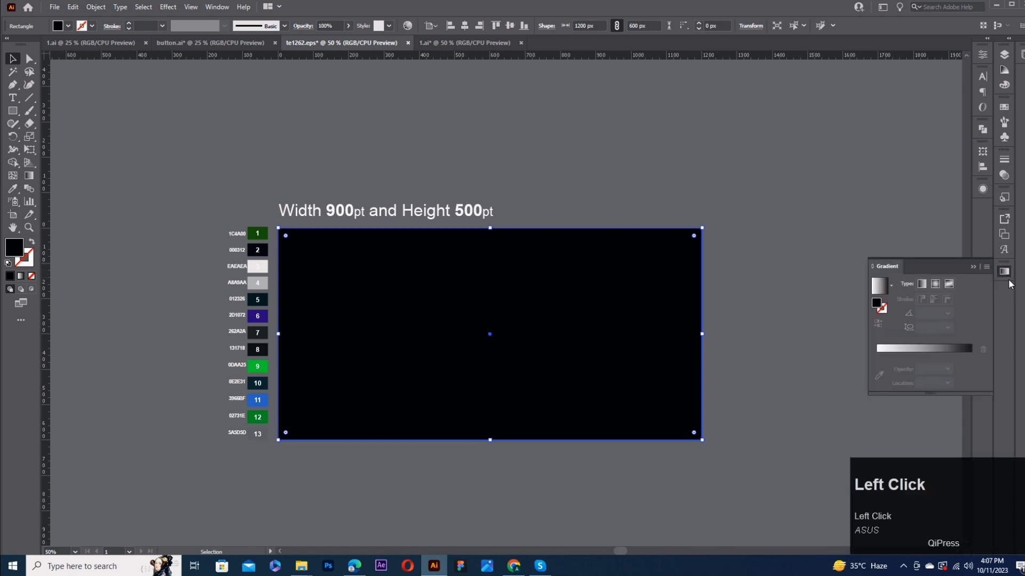
{"action": "left_click", "coordinate": [918, 345]}
{"action": "left_click", "coordinate": [876, 368]}
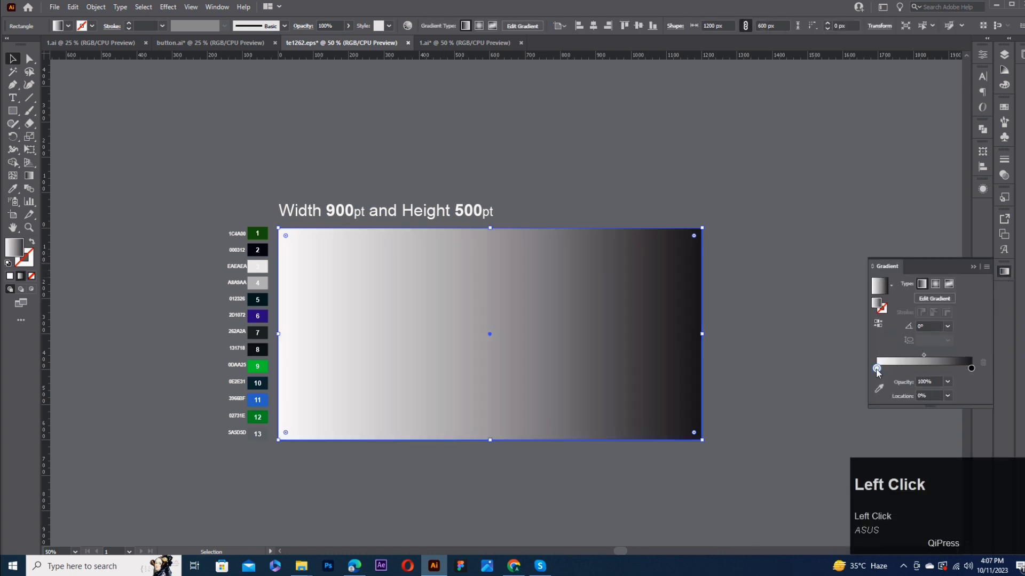
{"action": "left_click", "coordinate": [879, 389]}
{"action": "left_click", "coordinate": [266, 228]}
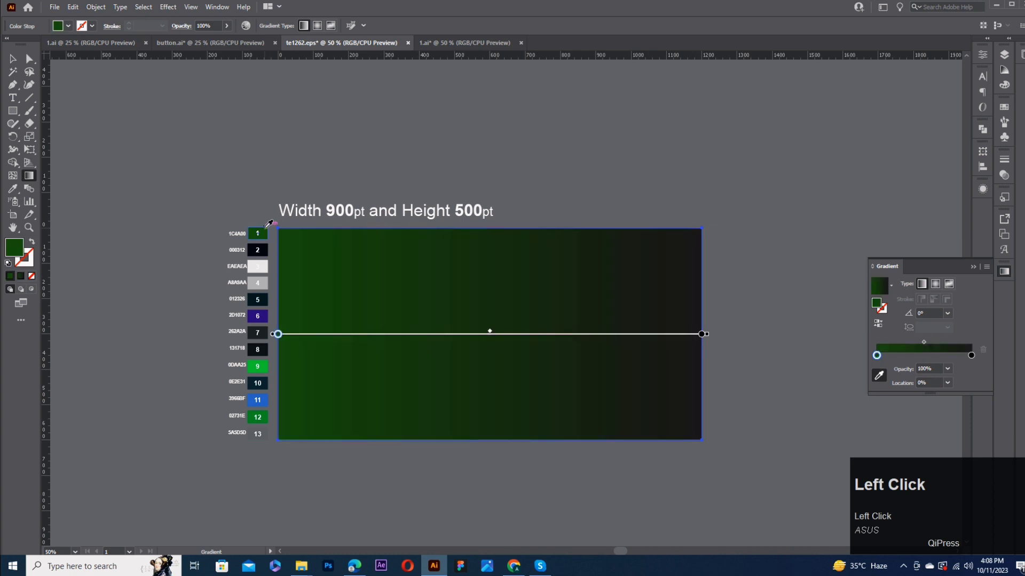
{"action": "left_click", "coordinate": [971, 355]}
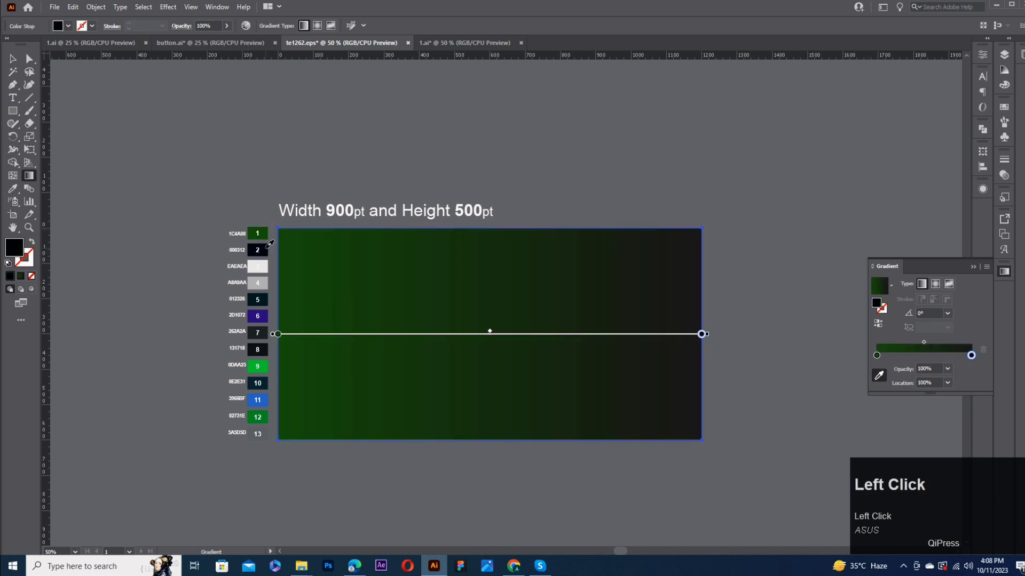
{"action": "left_click", "coordinate": [267, 248]}
Make the background gradient radial and stretch it outward from a centre just above the rectangle's top middle.
{"action": "left_click", "coordinate": [935, 283]}
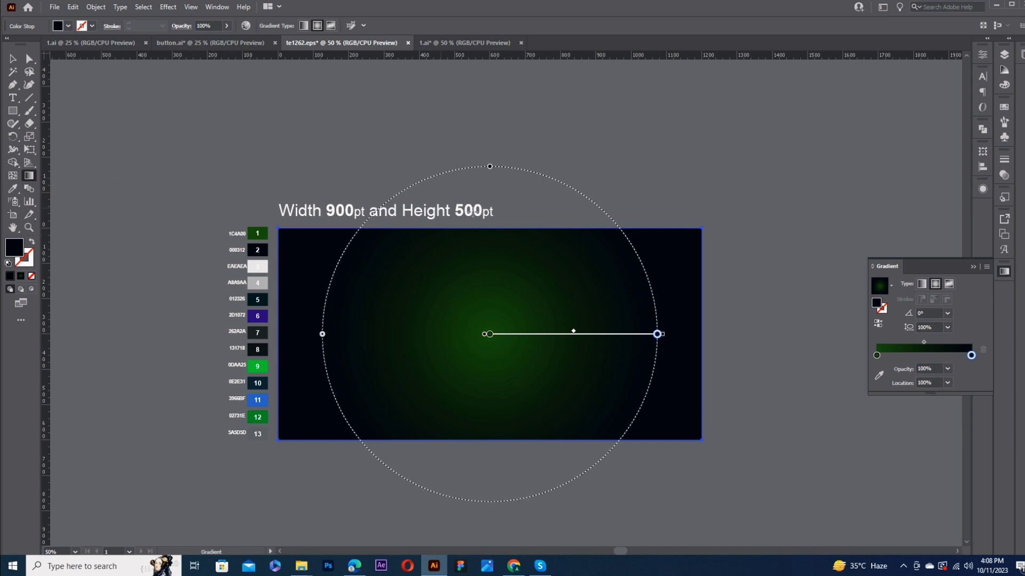
{"action": "left_click_drag", "start_coordinate": [483, 215], "coordinate": [792, 212]}
{"action": "scroll", "coordinate": [499, 361], "scroll_direction": "up", "scroll_amount": 3}
{"action": "scroll", "coordinate": [498, 360], "scroll_direction": "down", "scroll_amount": 3}
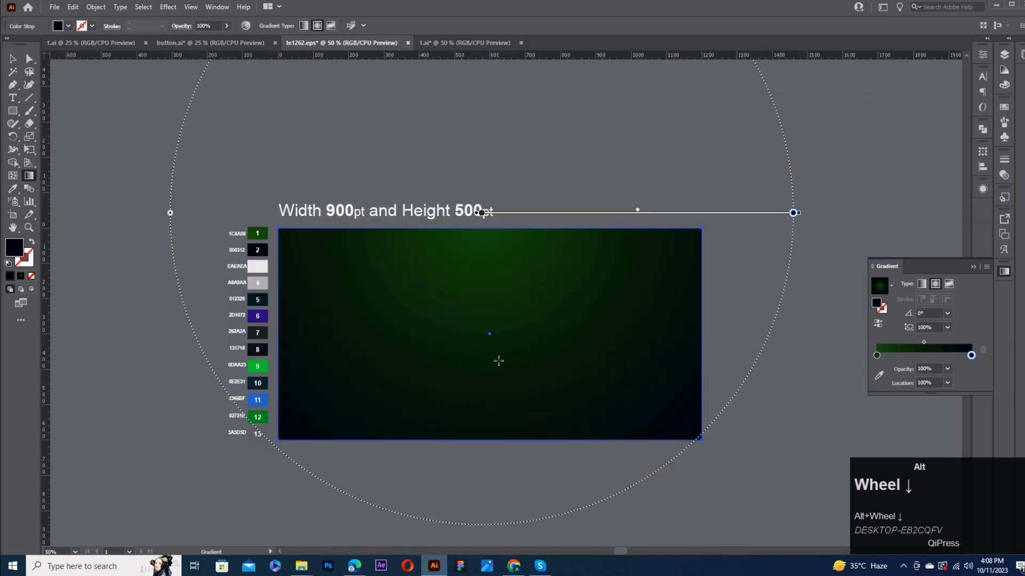
{"action": "left_click", "coordinate": [13, 59]}
Add the text "loki" and place it near the middle of the background rectangle.
{"action": "scroll", "coordinate": [457, 378], "scroll_direction": "up", "scroll_amount": 1}
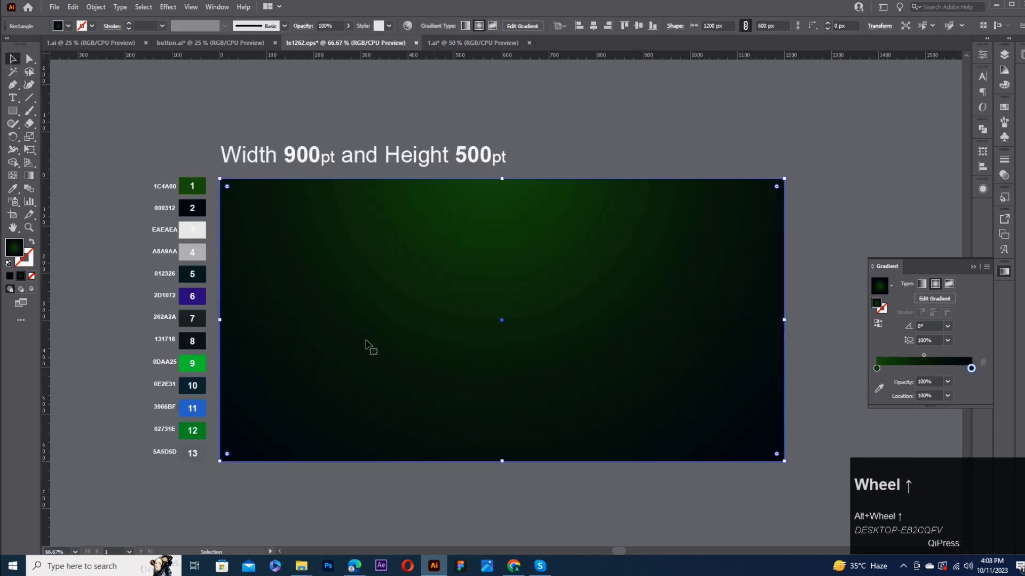
{"action": "left_click", "coordinate": [13, 99]}
{"action": "left_click", "coordinate": [387, 300]}
{"action": "type", "text": "loki"}
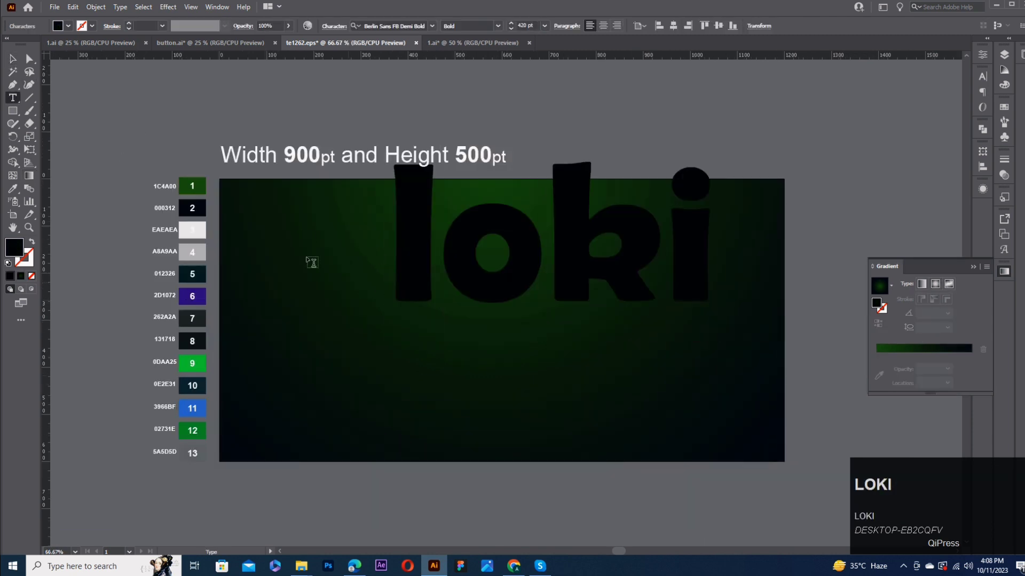
{"action": "key", "text": "Escape"}
{"action": "left_click", "coordinate": [531, 233]}
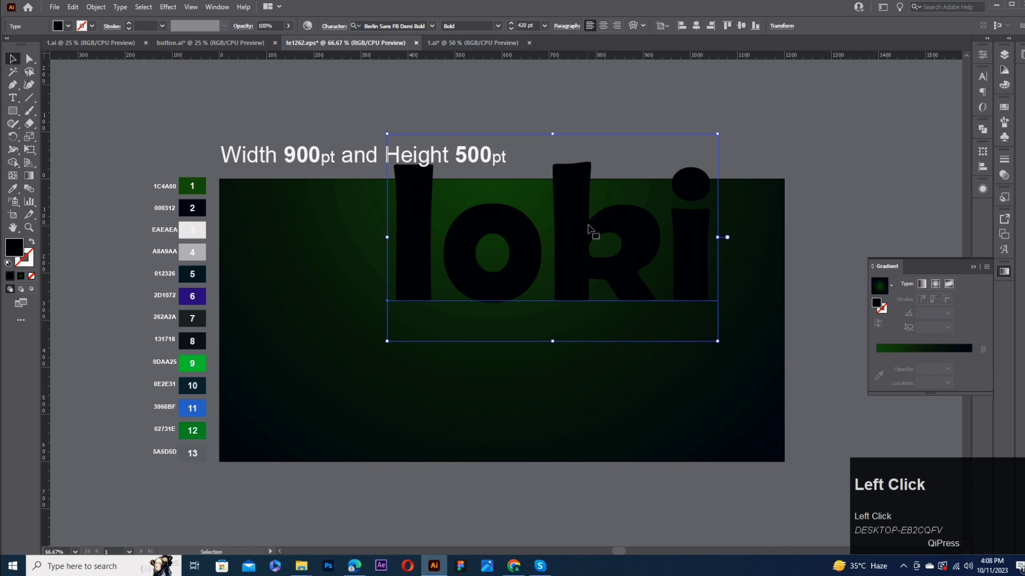
{"action": "left_click_drag", "start_coordinate": [591, 230], "coordinate": [528, 310]}
Check the font family and size of the "loki" text, and shift the text slightly up and to the left.
{"action": "left_click", "coordinate": [982, 55]}
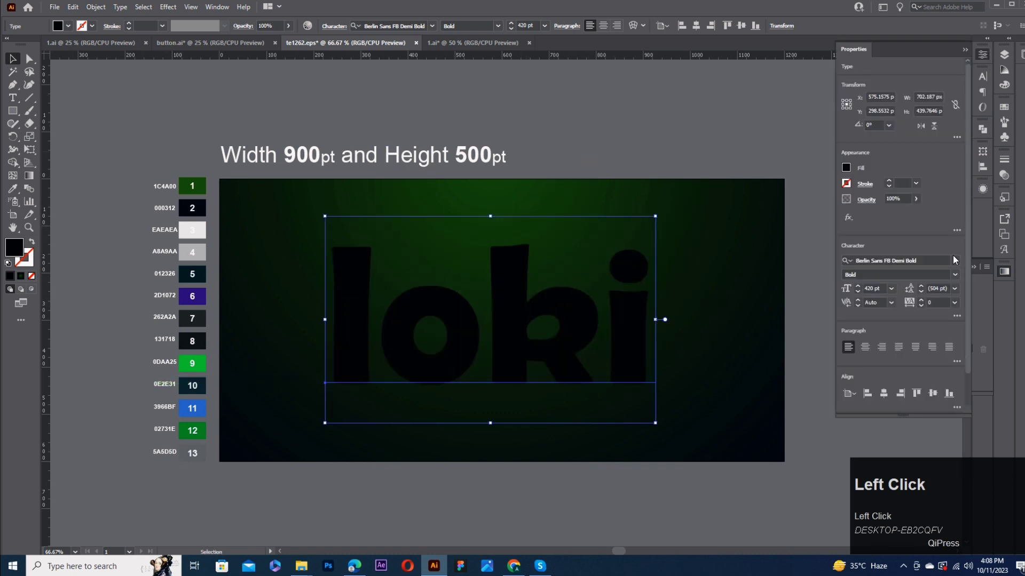
{"action": "left_click", "coordinate": [954, 260]}
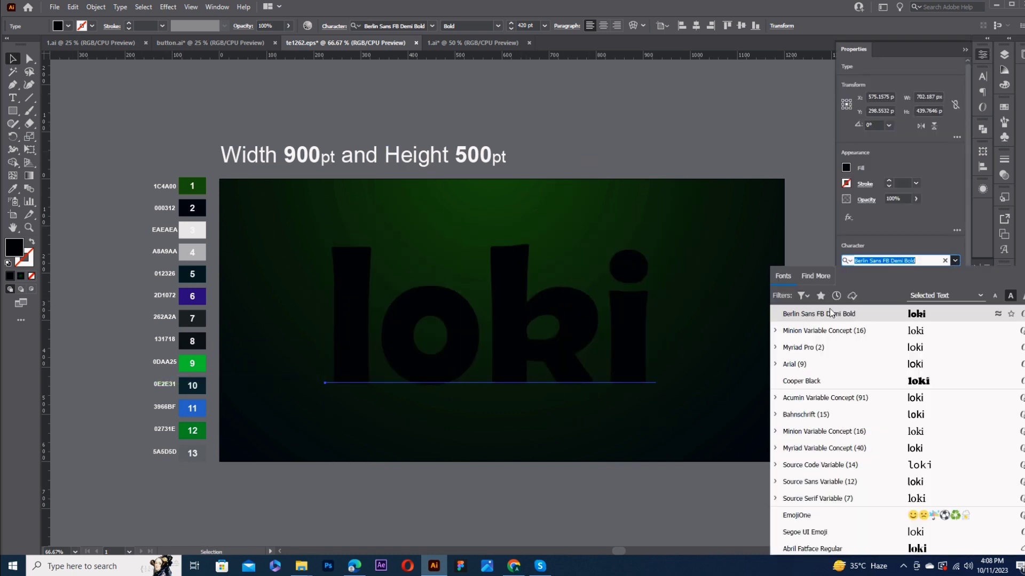
{"action": "left_click", "coordinate": [937, 267]}
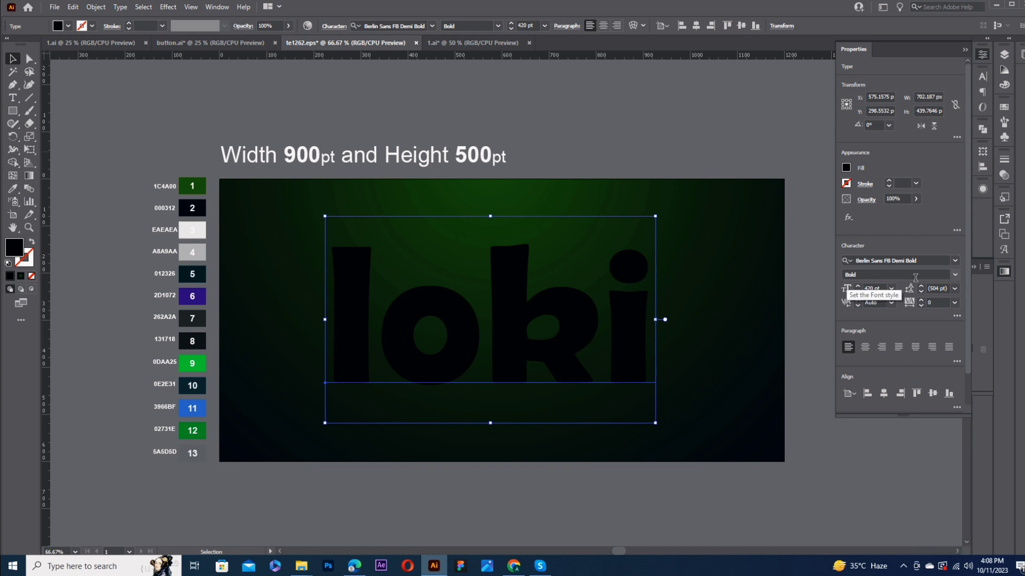
{"action": "left_click", "coordinate": [872, 288]}
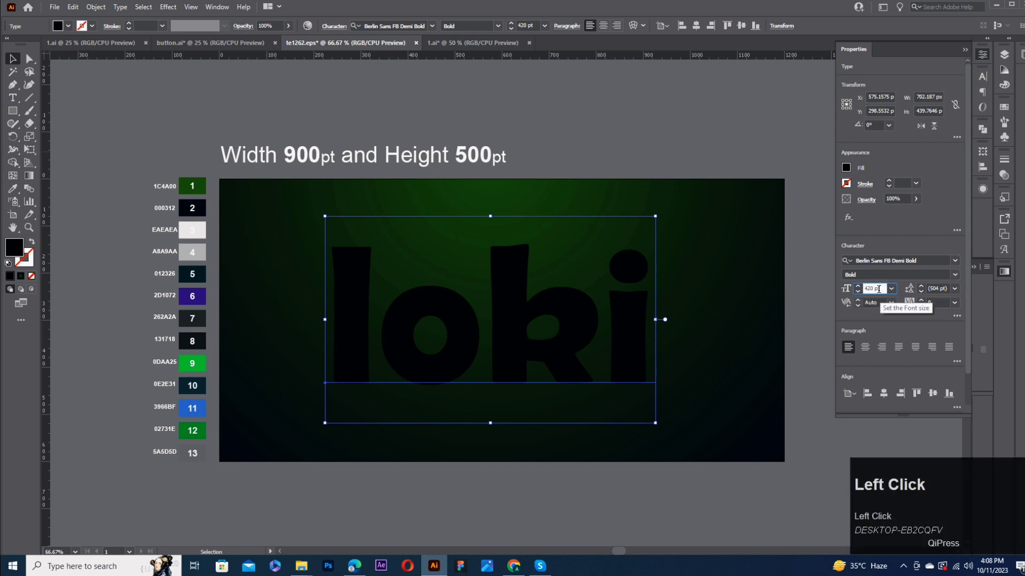
{"action": "left_click", "coordinate": [883, 325]}
{"action": "left_click_drag", "start_coordinate": [511, 309], "coordinate": [499, 297]}
Remove the character fill of the "loki" text and add a new fill to its appearance.
{"action": "left_click", "coordinate": [31, 276]}
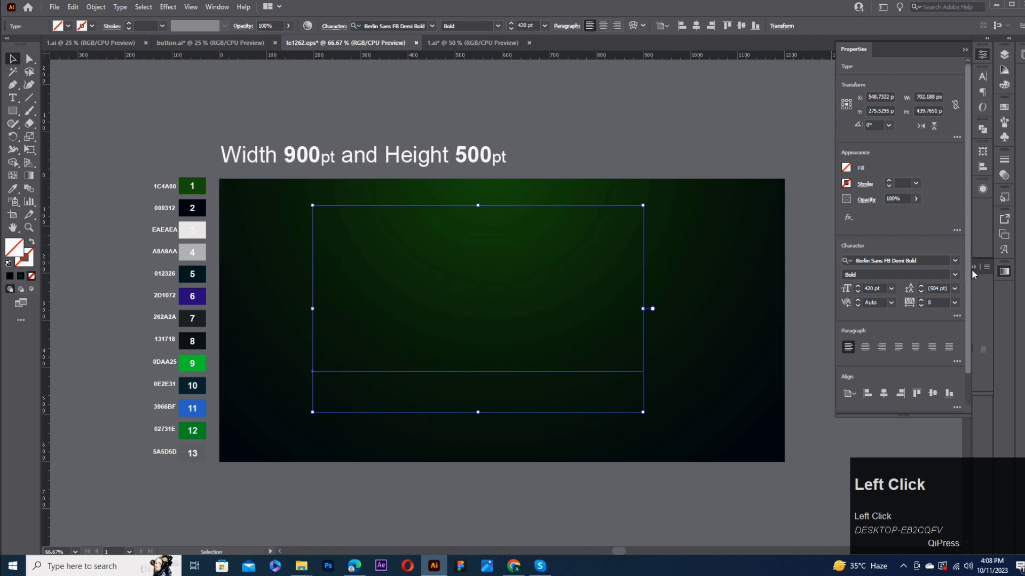
{"action": "left_click", "coordinate": [983, 190]}
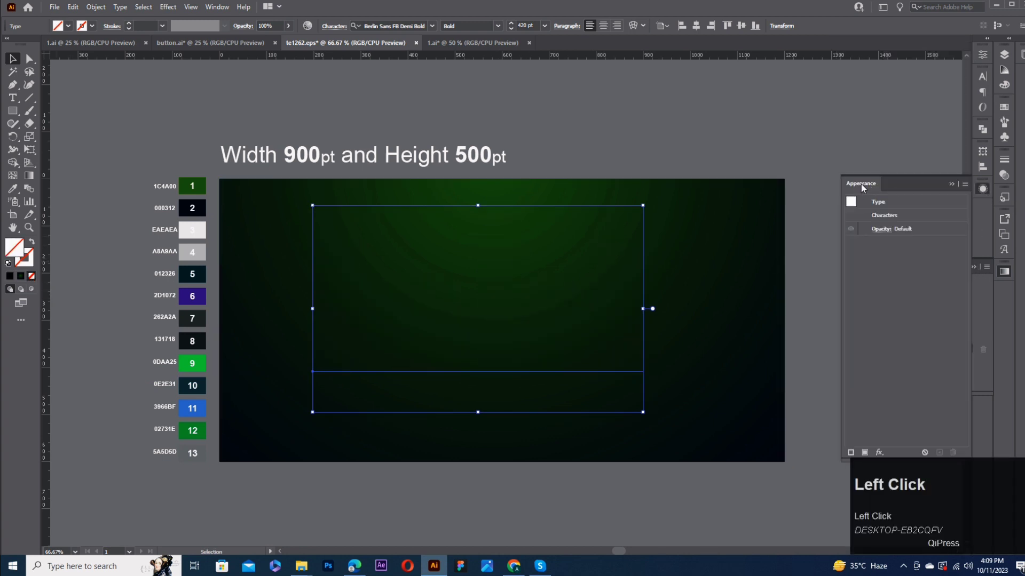
{"action": "left_click", "coordinate": [217, 7]}
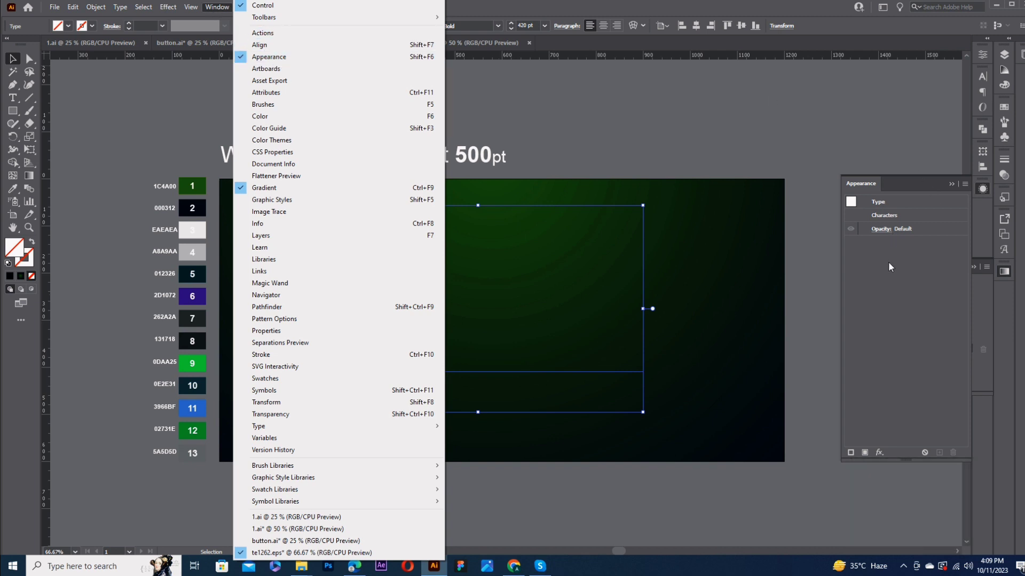
{"action": "left_click", "coordinate": [888, 296]}
{"action": "left_click", "coordinate": [865, 453]}
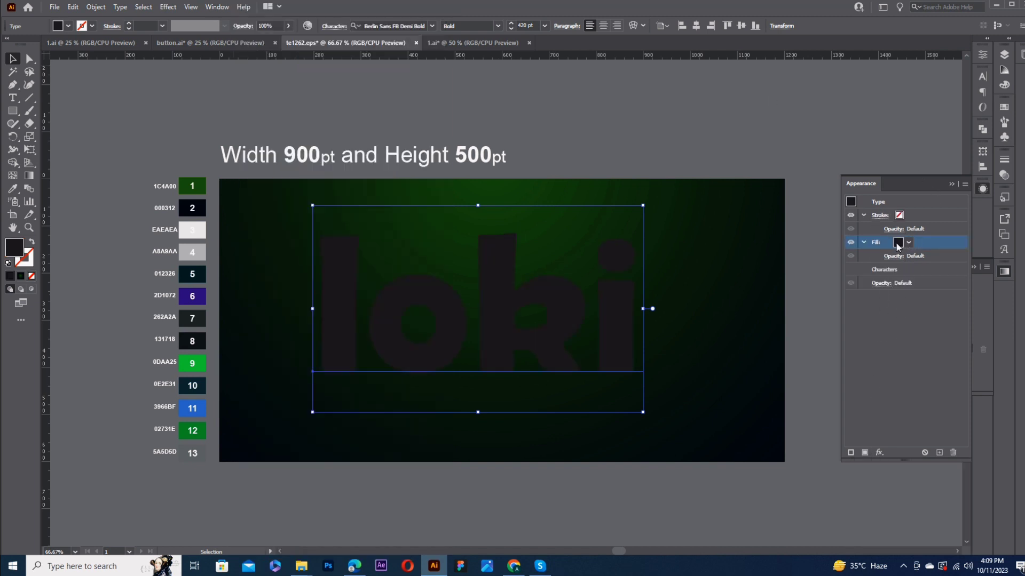
Give the new text fill a linear gradient with EAEAEA at both ends and A8A9AA in the middle.
{"action": "left_click_drag", "start_coordinate": [1004, 271], "coordinate": [747, 79]}
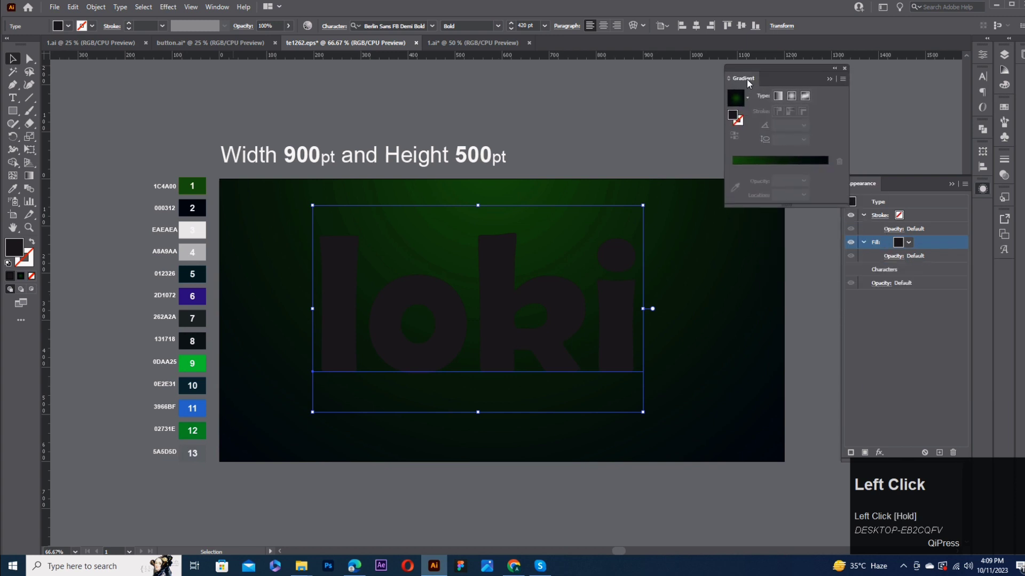
{"action": "left_click", "coordinate": [786, 162]}
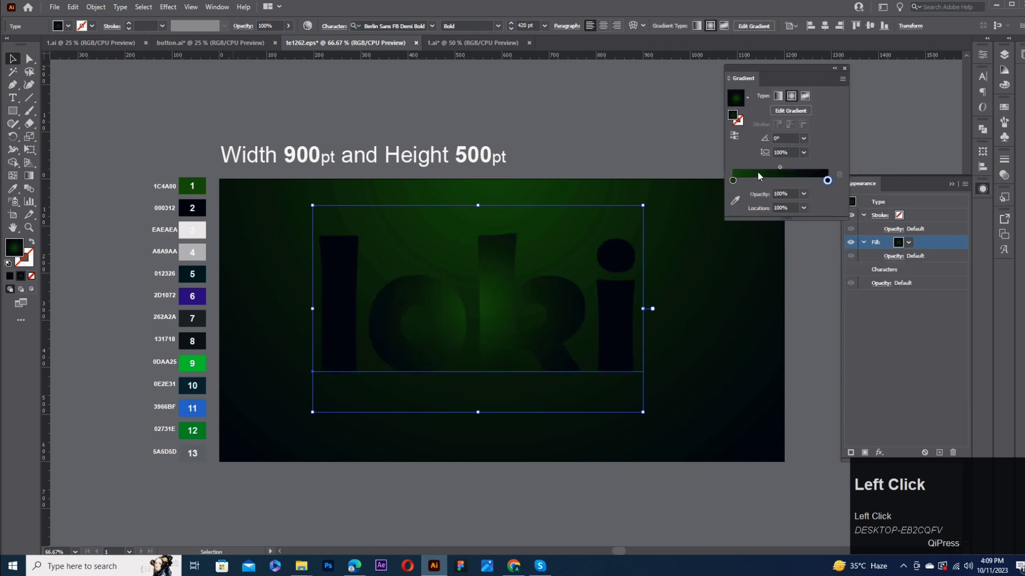
{"action": "left_click", "coordinate": [735, 201]}
{"action": "left_click", "coordinate": [199, 230]}
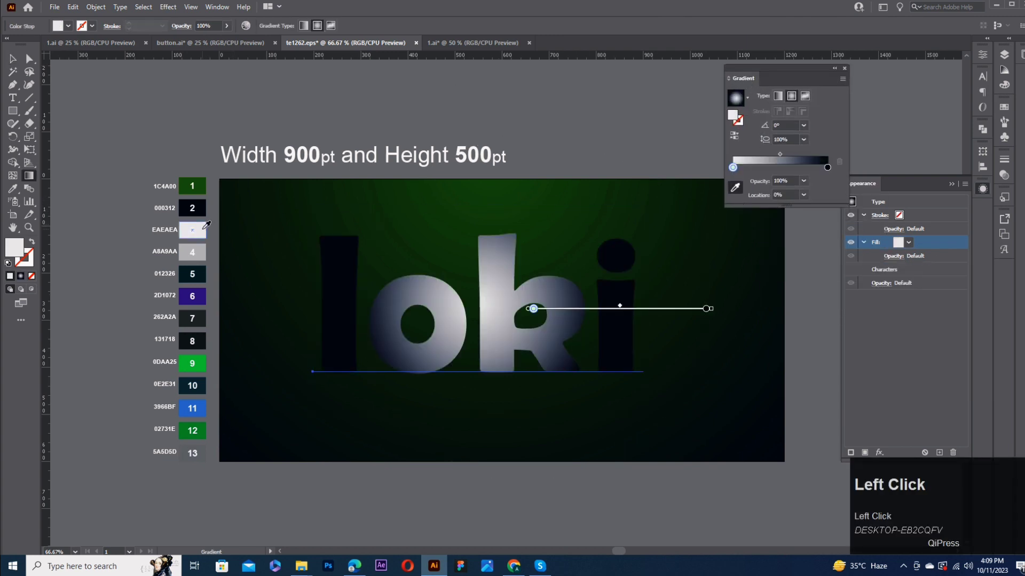
{"action": "left_click", "coordinate": [780, 168]}
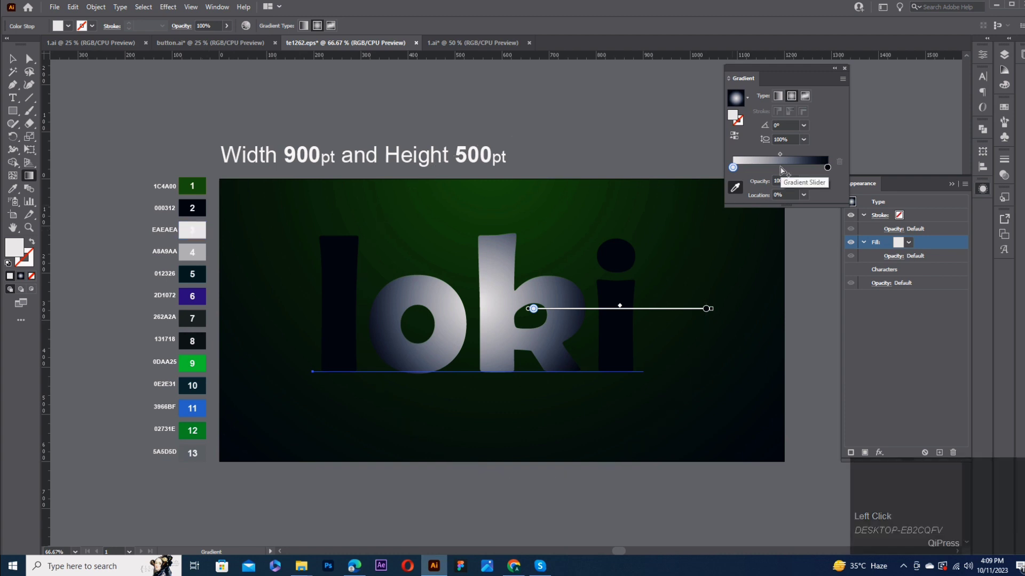
{"action": "left_click", "coordinate": [204, 248]}
{"action": "left_click", "coordinate": [199, 230]}
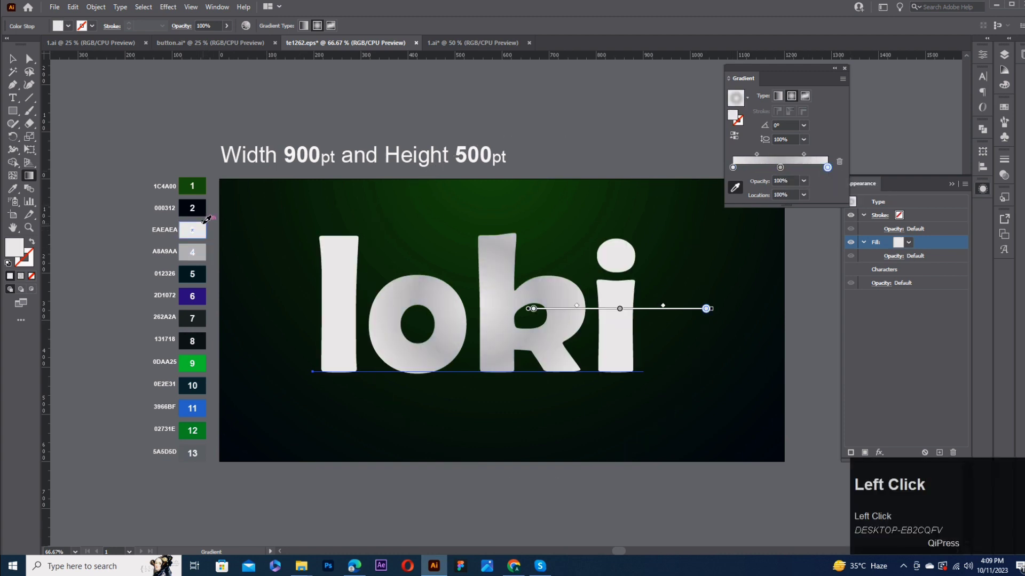
{"action": "left_click", "coordinate": [779, 96]}
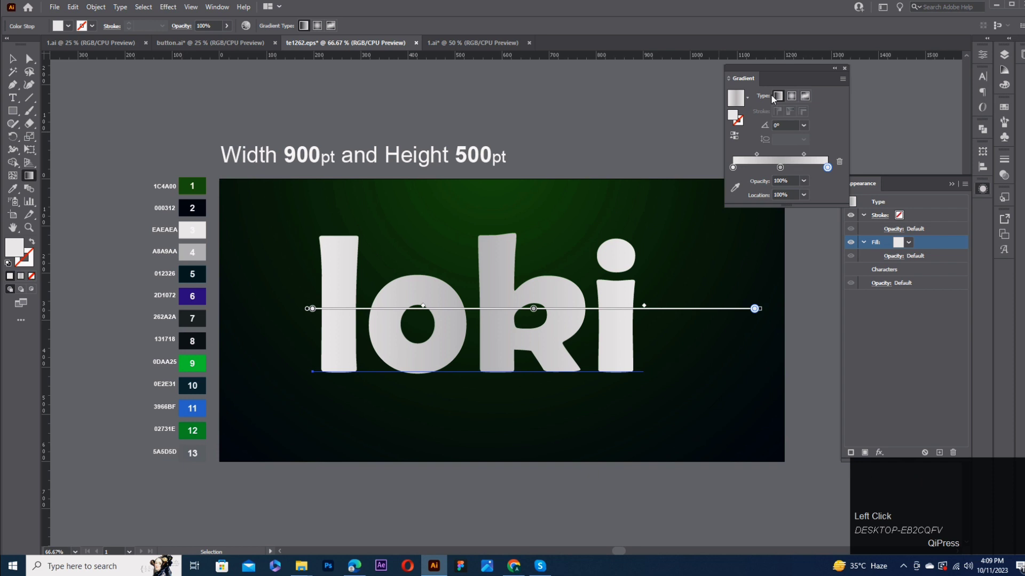
{"action": "left_click", "coordinate": [9, 62]}
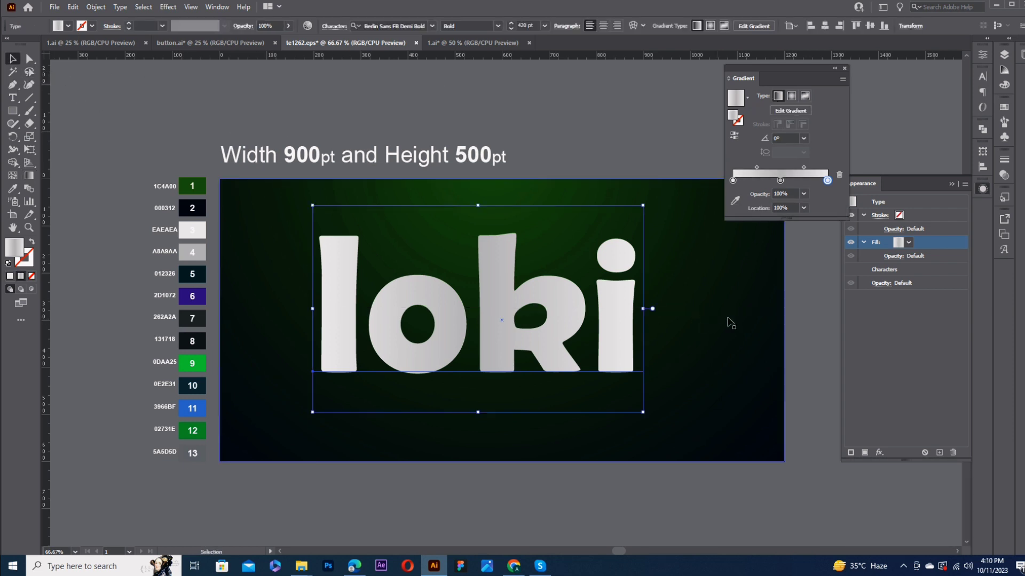
Duplicate the gradient fill of the text and recolour the lower copy with swatch 5 (012326).
{"action": "left_click", "coordinate": [927, 245]}
{"action": "left_click", "coordinate": [939, 453]}
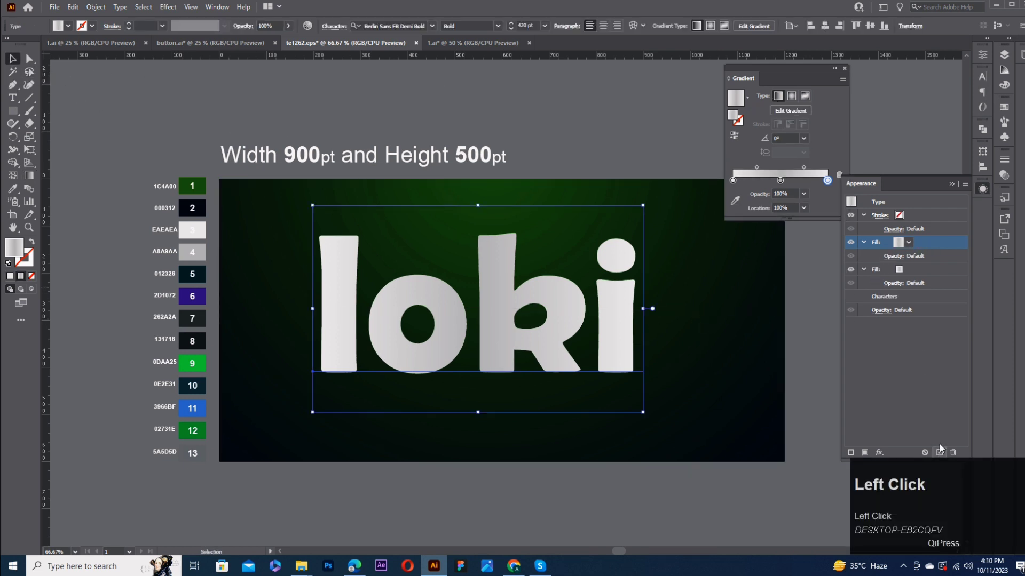
{"action": "left_click", "coordinate": [918, 268]}
{"action": "left_click", "coordinate": [863, 242]}
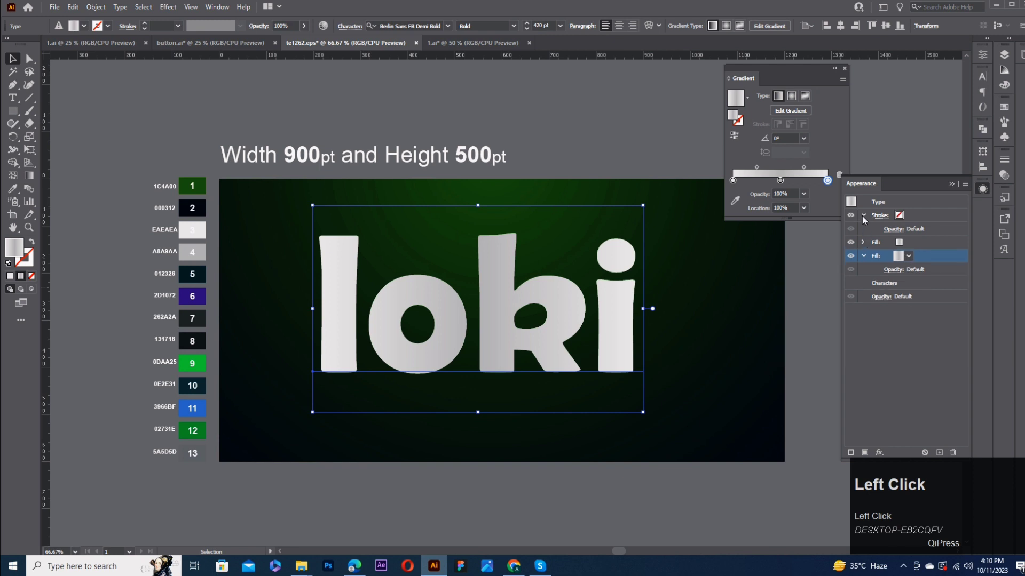
{"action": "left_click", "coordinate": [863, 216]}
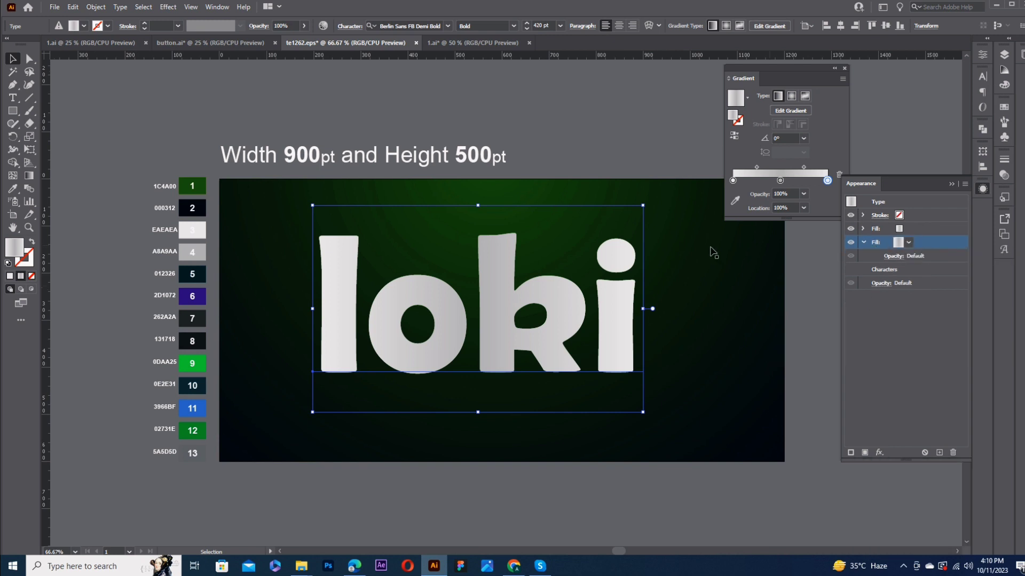
{"action": "key", "text": "i"}
{"action": "left_click", "coordinate": [204, 269]}
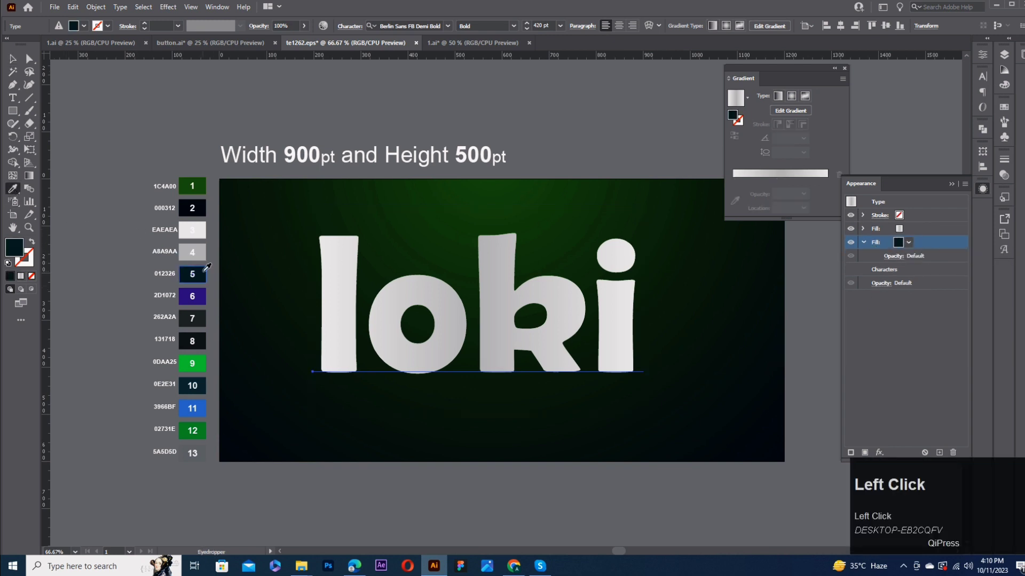
Apply a Transform effect to the dark lower fill, moving it 1.7 px horizontally and 3.5 px vertically.
{"action": "left_click", "coordinate": [880, 452]}
{"action": "mouse_move", "coordinate": [907, 228]}
{"action": "left_click", "coordinate": [831, 270]}
{"action": "left_click_drag", "start_coordinate": [768, 196], "coordinate": [734, 214]}
{"action": "type", "text": "1.7"}
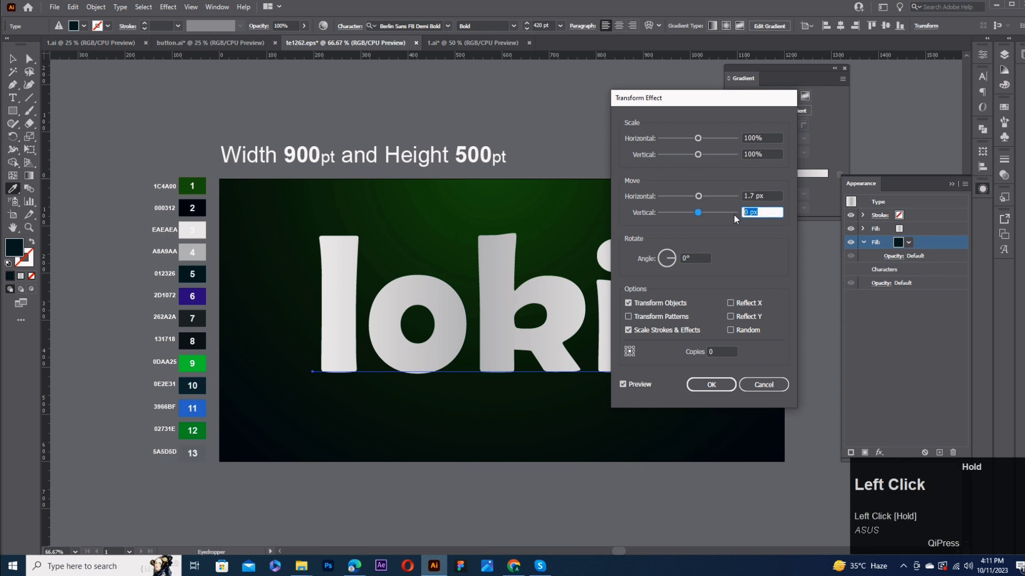
{"action": "type", "text": "3.5"}
{"action": "left_click", "coordinate": [711, 384]}
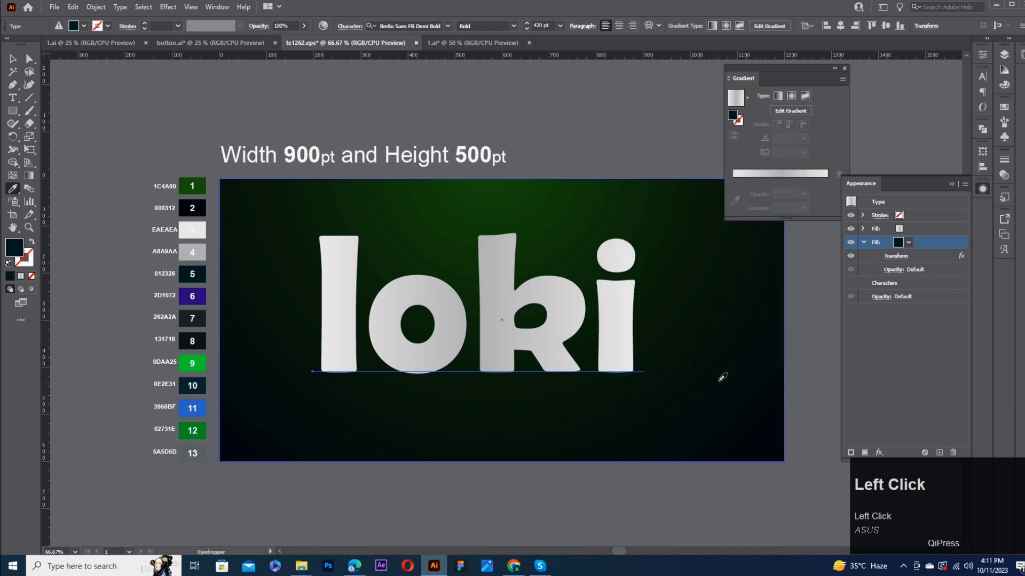
Duplicate the dark fill of the "loki" text together with its Transform effect and select the lower copy.
{"action": "left_click", "coordinate": [940, 452]}
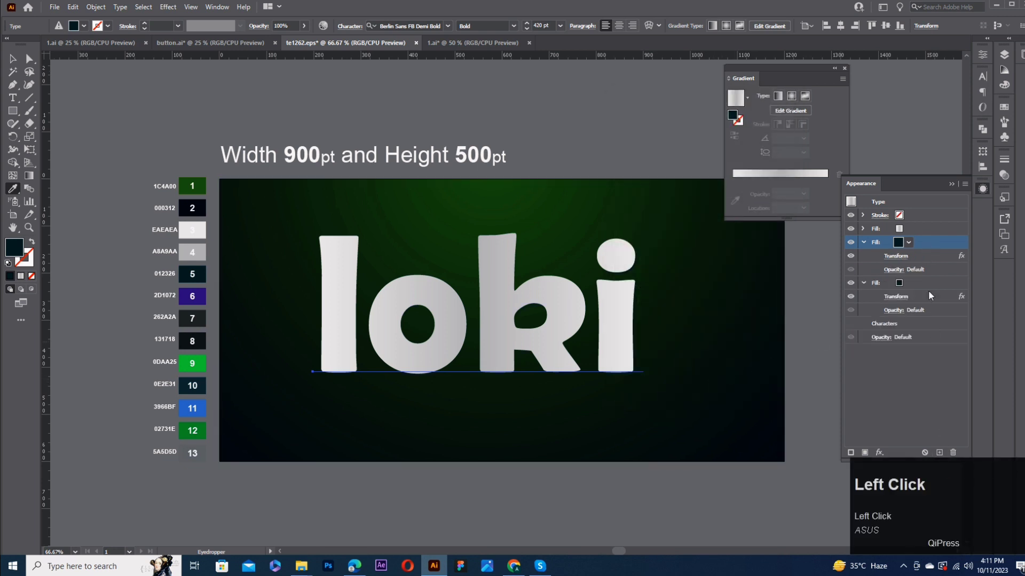
{"action": "left_click", "coordinate": [863, 243]}
{"action": "left_click", "coordinate": [914, 256]}
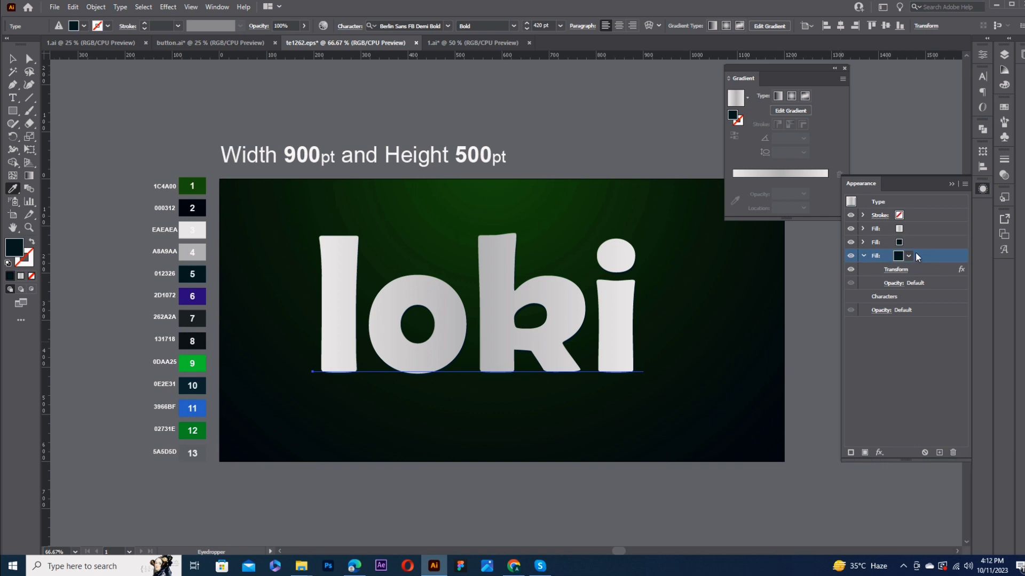
Give the lowest fill a linear gradient with swatch 7 (262A2A) at both ends and swatch 8 in the middle, its stop at about 54%.
{"action": "left_click", "coordinate": [788, 174]}
{"action": "left_click", "coordinate": [735, 202]}
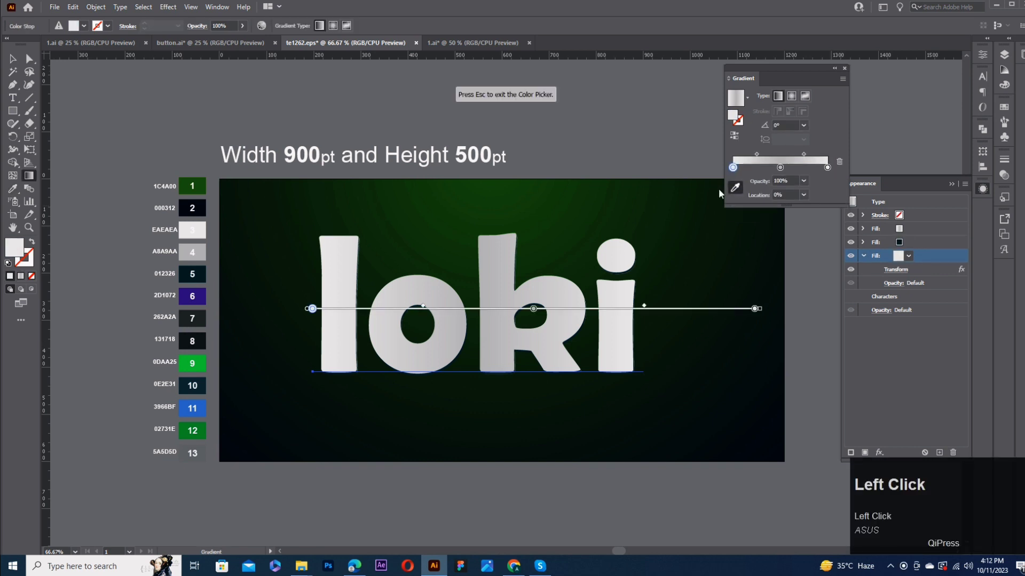
{"action": "left_click", "coordinate": [198, 321]}
{"action": "left_click", "coordinate": [780, 167]}
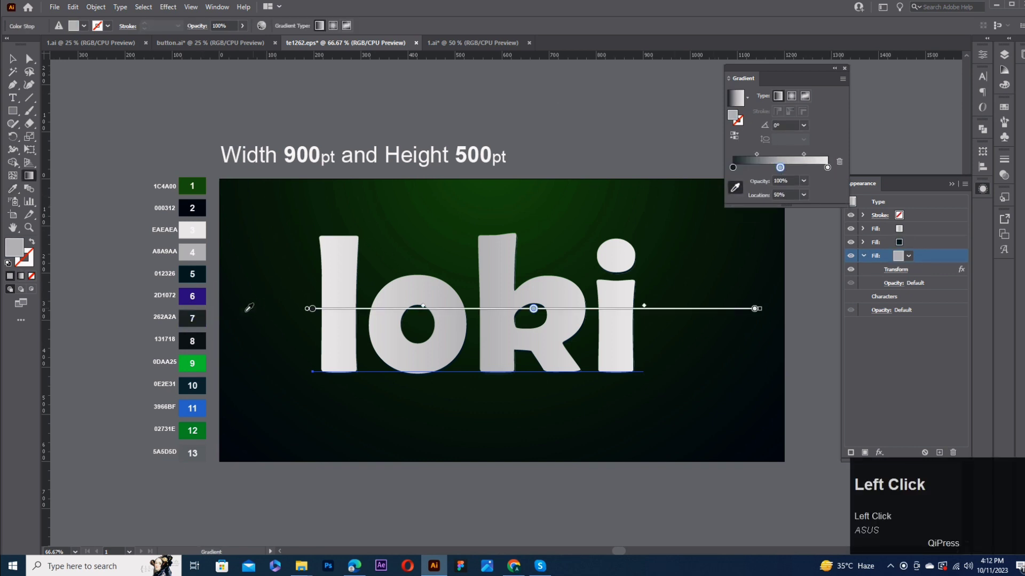
{"action": "left_click", "coordinate": [198, 333]}
{"action": "left_click", "coordinate": [827, 167]}
{"action": "left_click", "coordinate": [201, 318]}
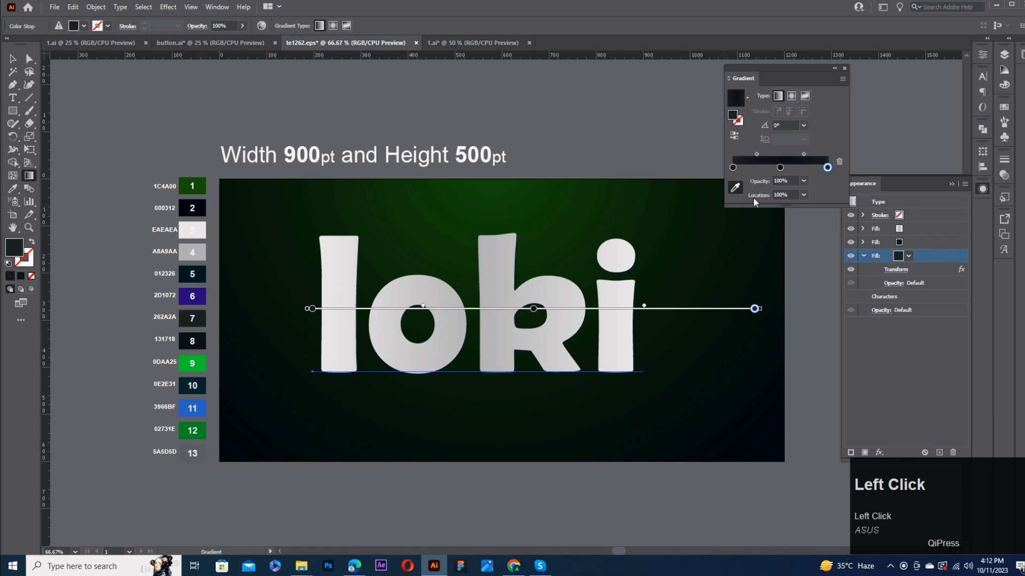
{"action": "left_click_drag", "start_coordinate": [785, 169], "coordinate": [792, 168]}
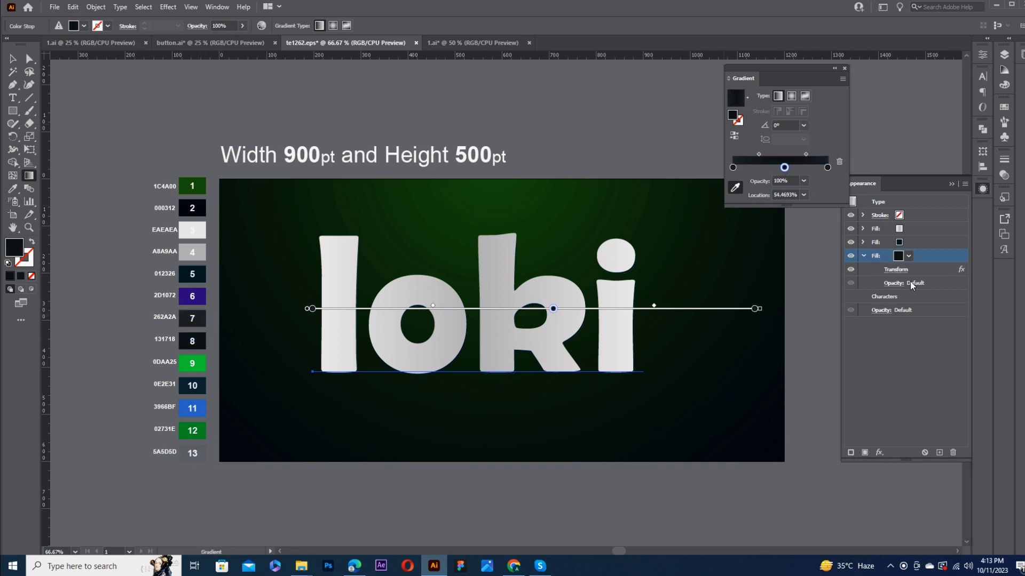
Delete the Transform effect from the lowest gradient fill and apply an Offset Path of 9 px to it.
{"action": "left_click_drag", "start_coordinate": [941, 271], "coordinate": [953, 452]}
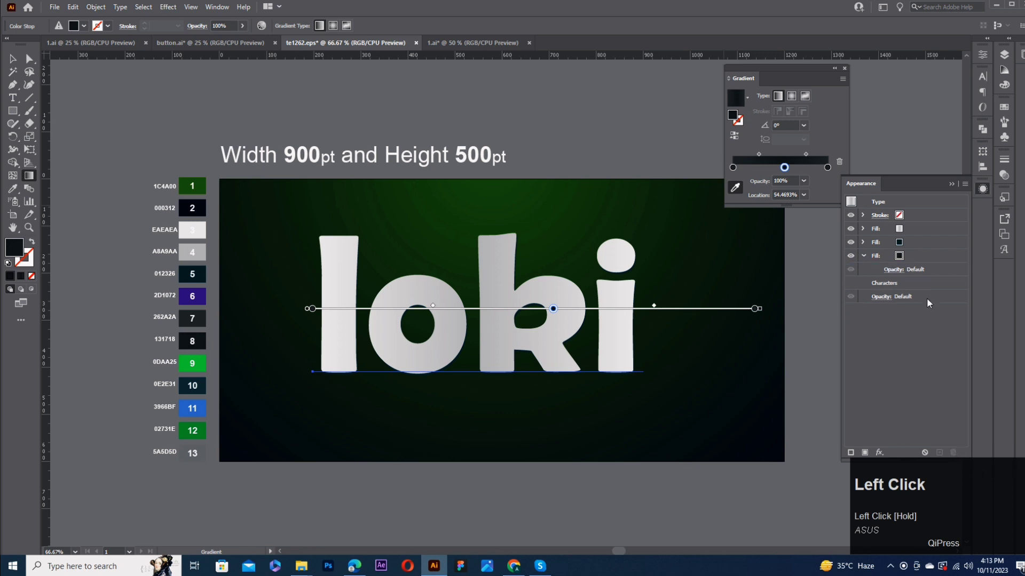
{"action": "left_click", "coordinate": [905, 255]}
{"action": "left_click", "coordinate": [880, 452]}
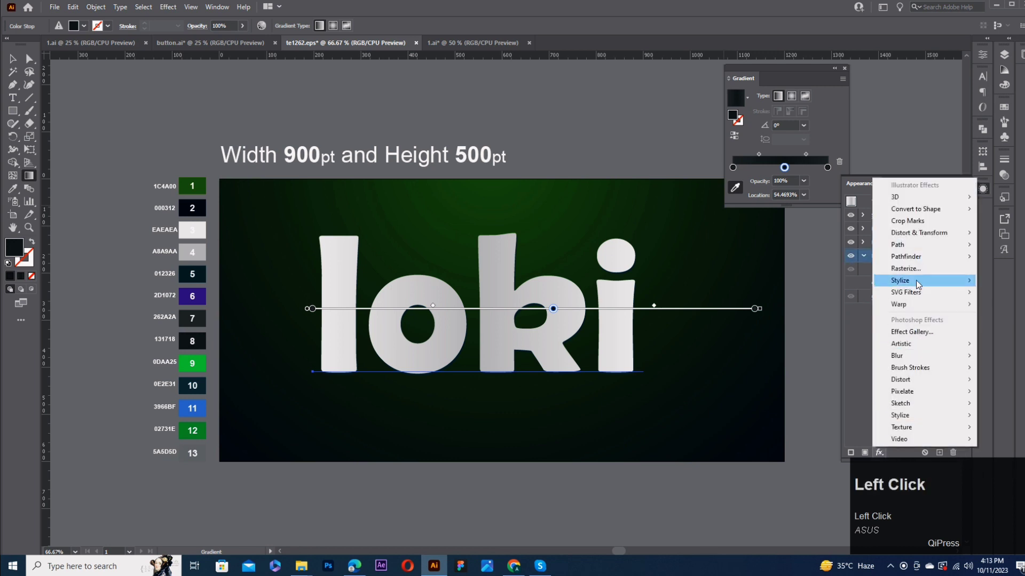
{"action": "mouse_move", "coordinate": [904, 217]}
{"action": "left_click", "coordinate": [831, 246]}
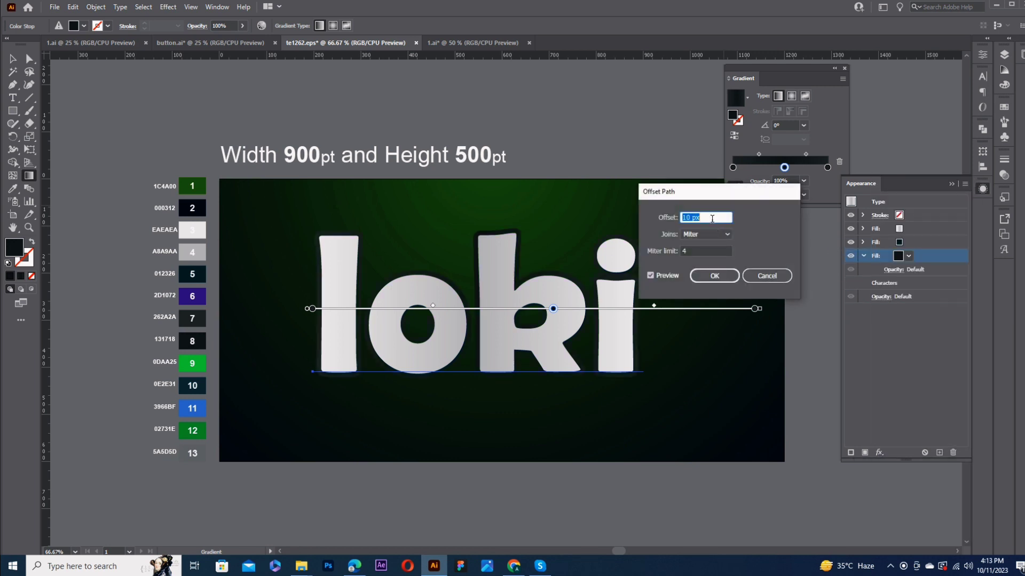
{"action": "type", "text": "9"}
{"action": "left_click", "coordinate": [714, 276]}
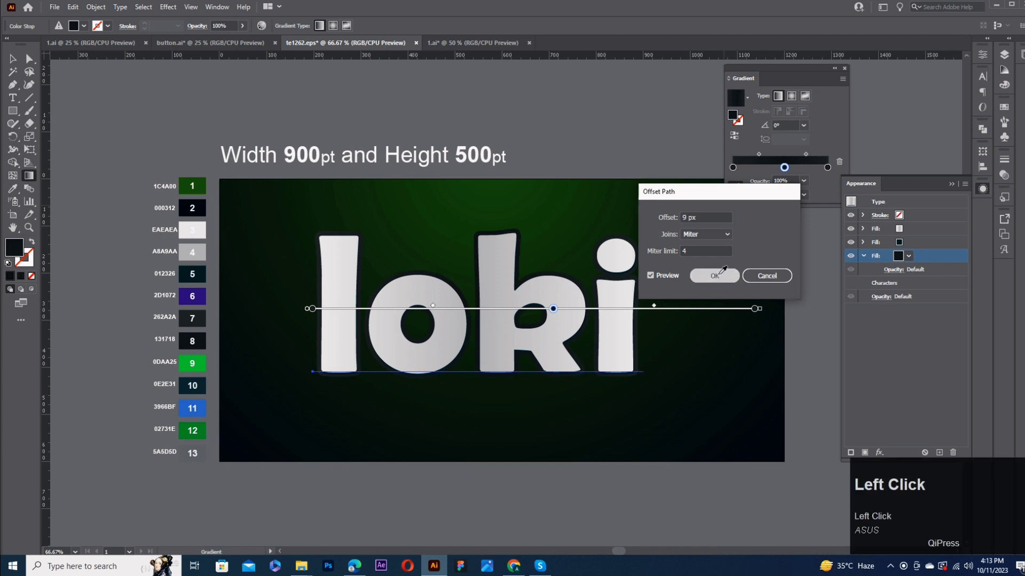
Duplicate the offset fill and recolour the lower copy's gradient stops with swatches 4 (A8A9AA), 8 and 9 (0DAA25).
{"action": "left_click", "coordinate": [940, 450]}
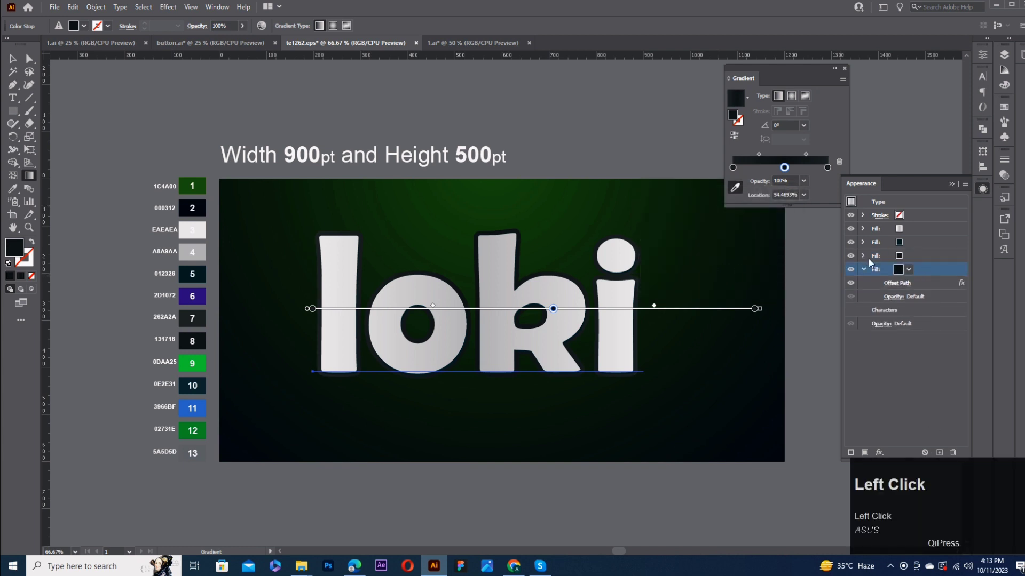
{"action": "left_click", "coordinate": [733, 168]}
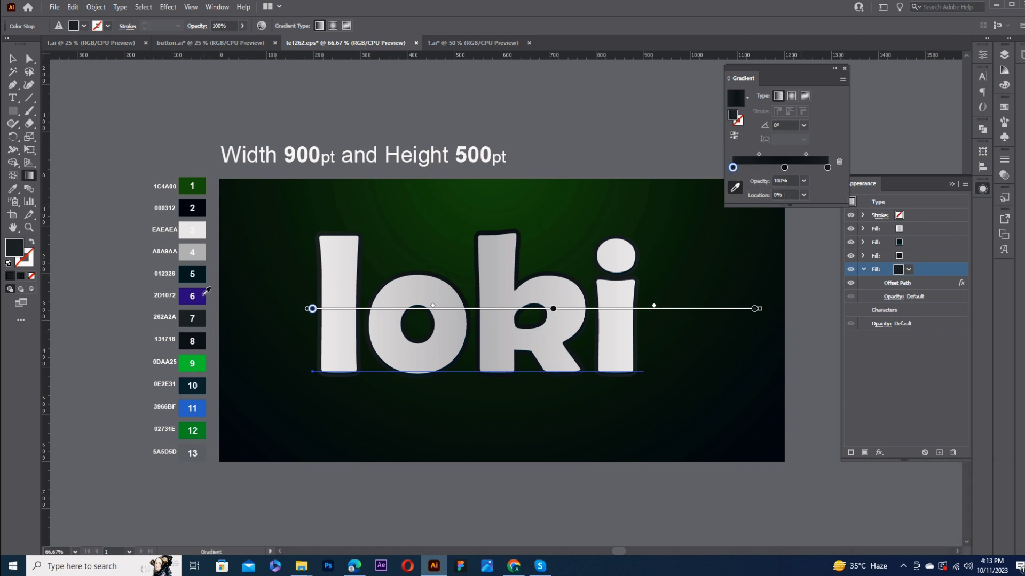
{"action": "left_click", "coordinate": [203, 252]}
{"action": "left_click", "coordinate": [784, 167]}
{"action": "left_click", "coordinate": [203, 344]}
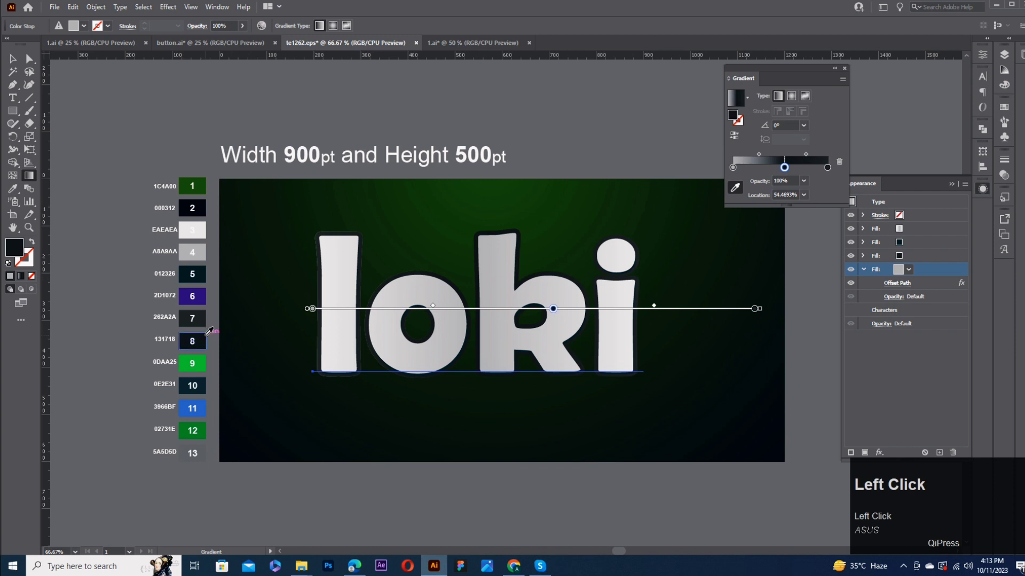
{"action": "left_click", "coordinate": [827, 168]}
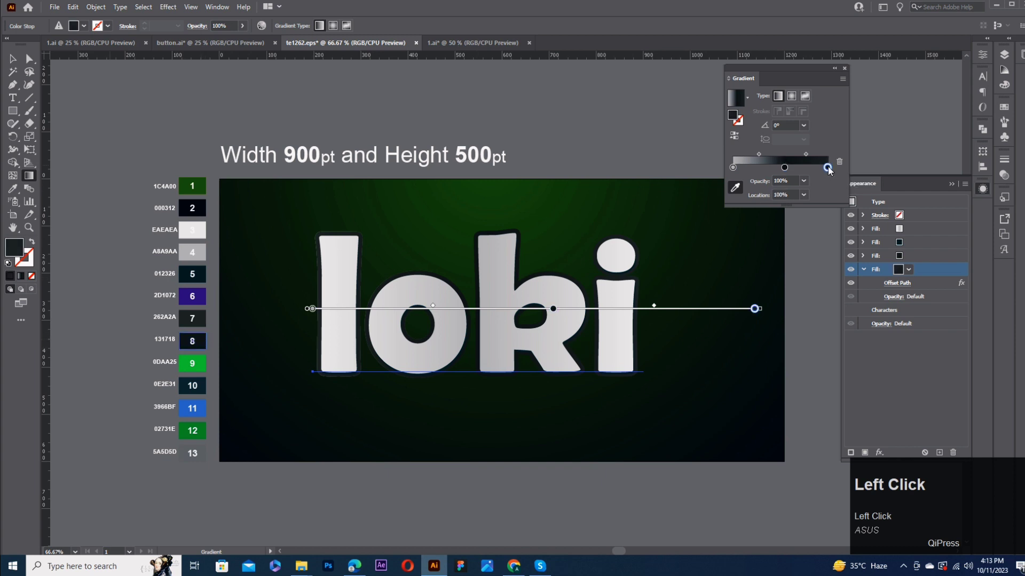
{"action": "left_click", "coordinate": [203, 360]}
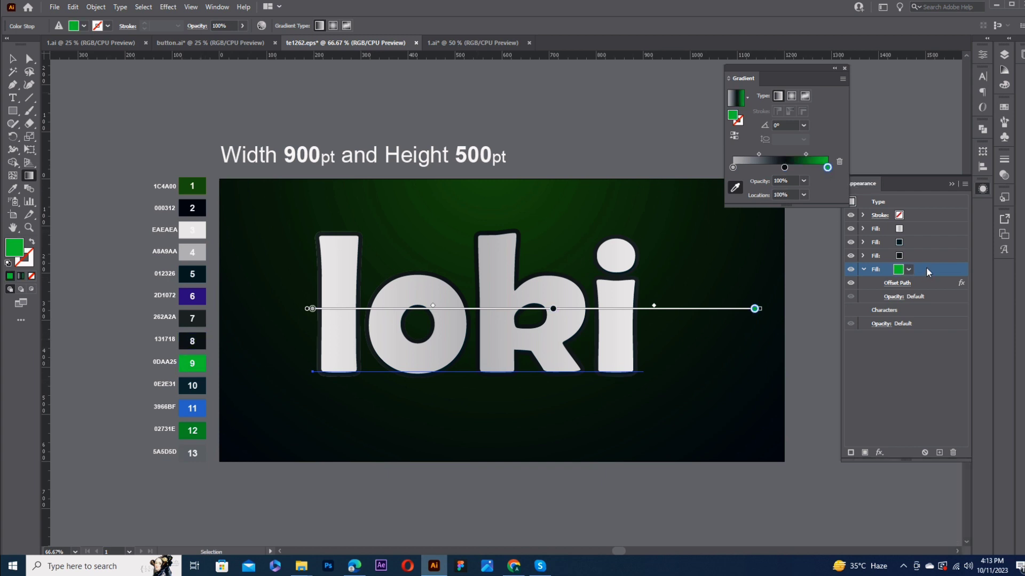
Set the Offset Path of the grey-to-green gradient fill to 11 px.
{"action": "left_click", "coordinate": [897, 282]}
{"action": "type", "text": "11"}
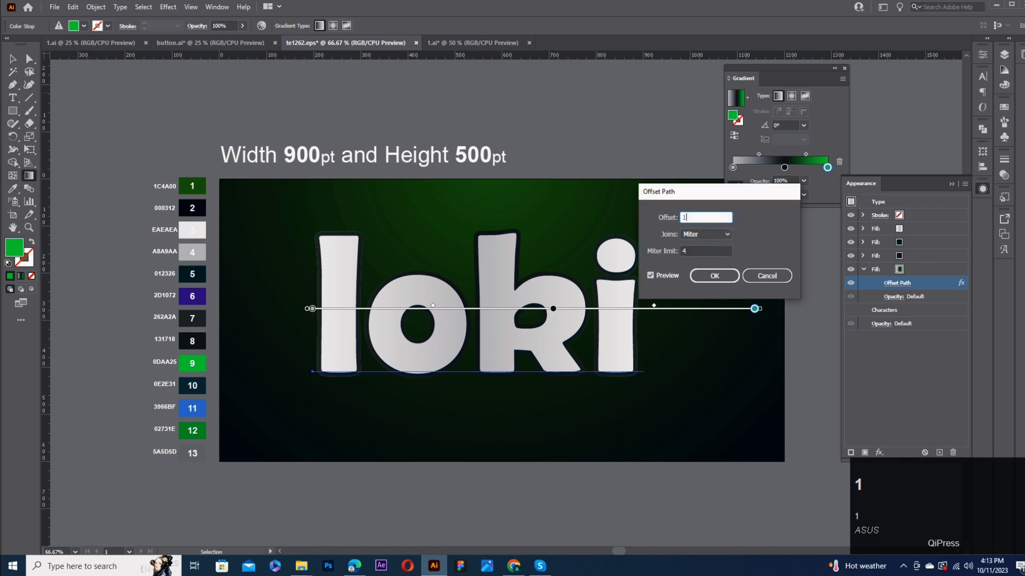
{"action": "left_click", "coordinate": [728, 275]}
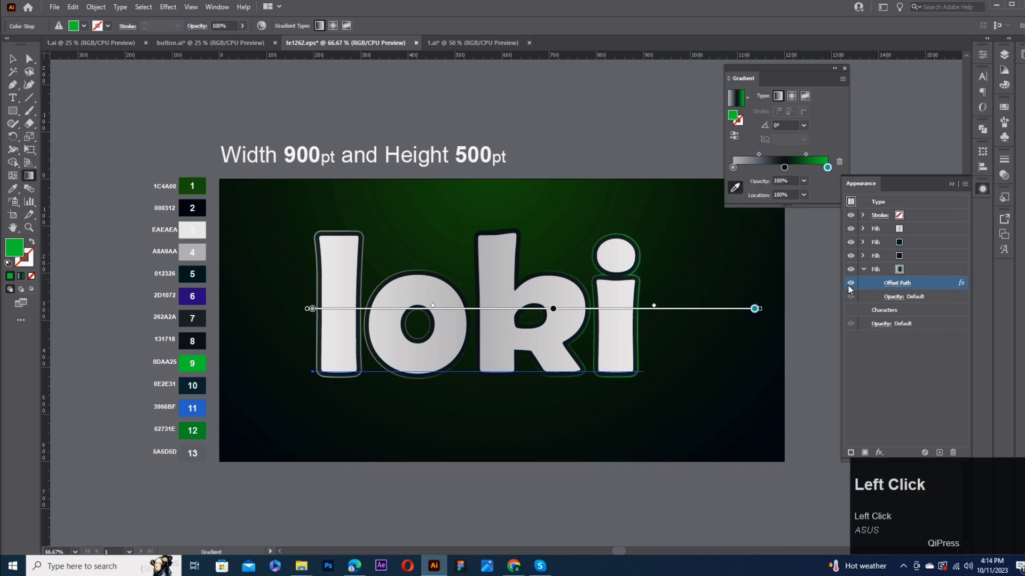
Duplicate the grey-to-green fill, recolour the lower copy with swatch 10 (0E2E31) and set its Offset Path to 18 px.
{"action": "left_click", "coordinate": [915, 270]}
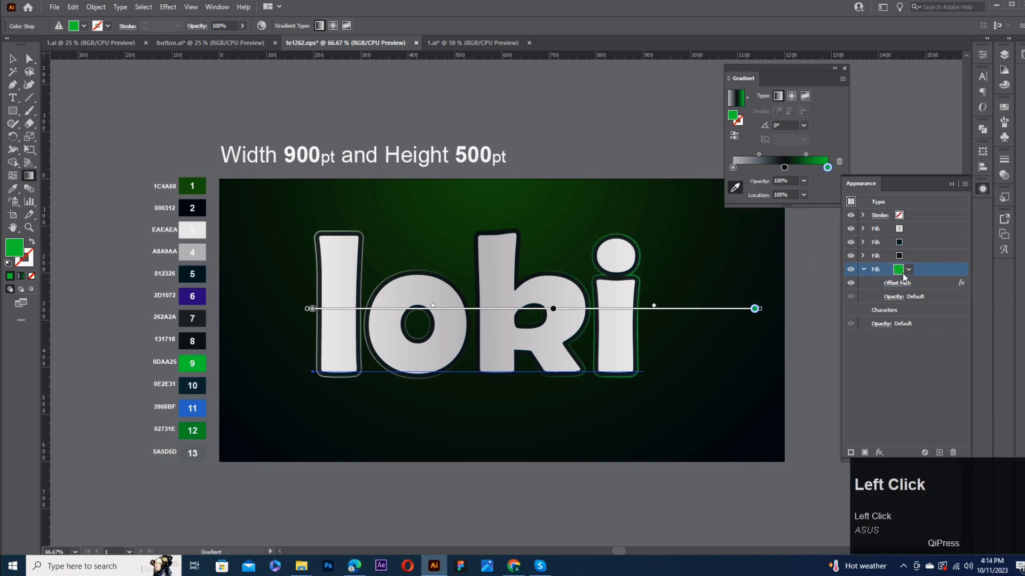
{"action": "left_click", "coordinate": [940, 452]}
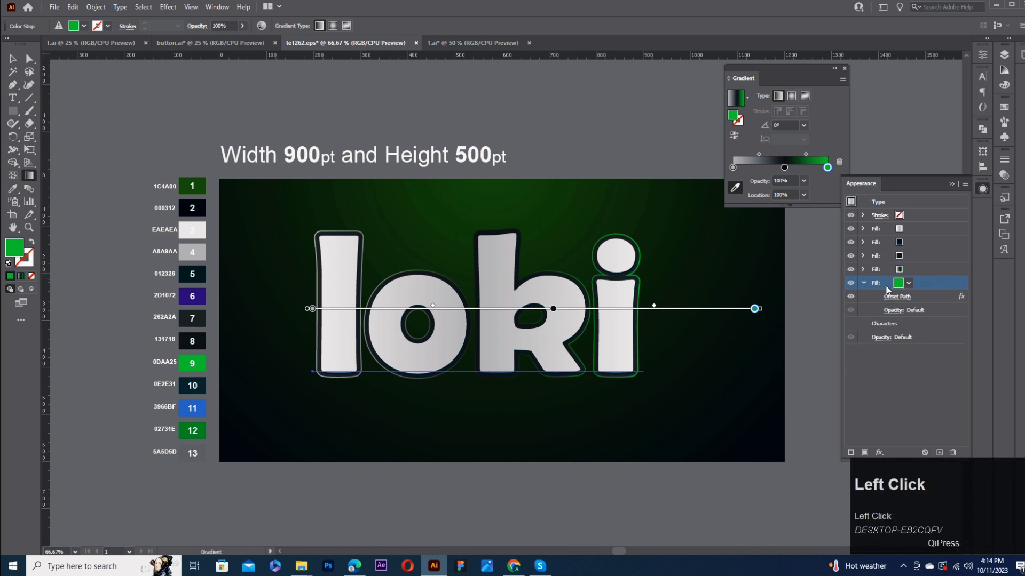
{"action": "left_click", "coordinate": [13, 188]}
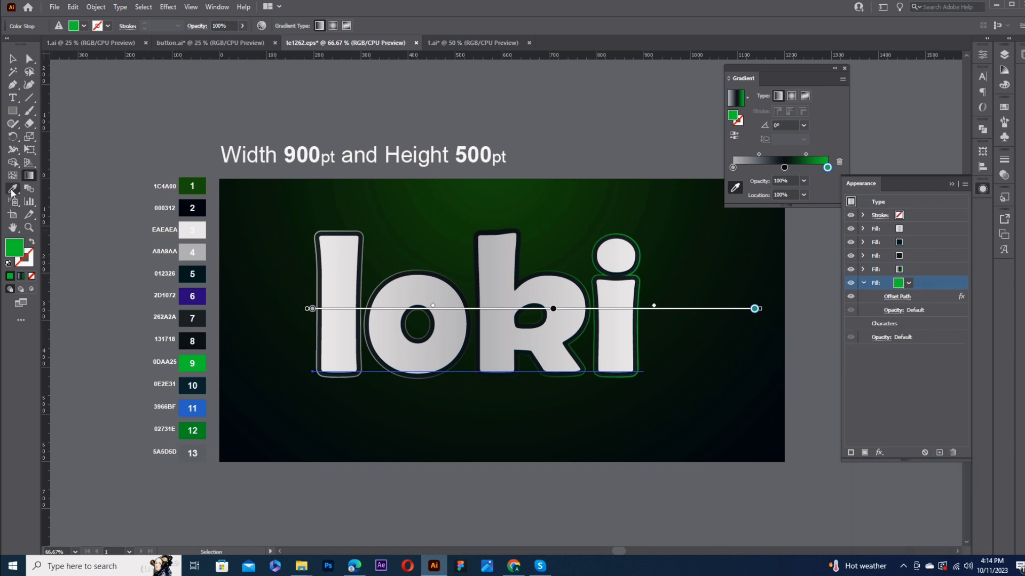
{"action": "left_click", "coordinate": [193, 385]}
{"action": "left_click", "coordinate": [894, 298]}
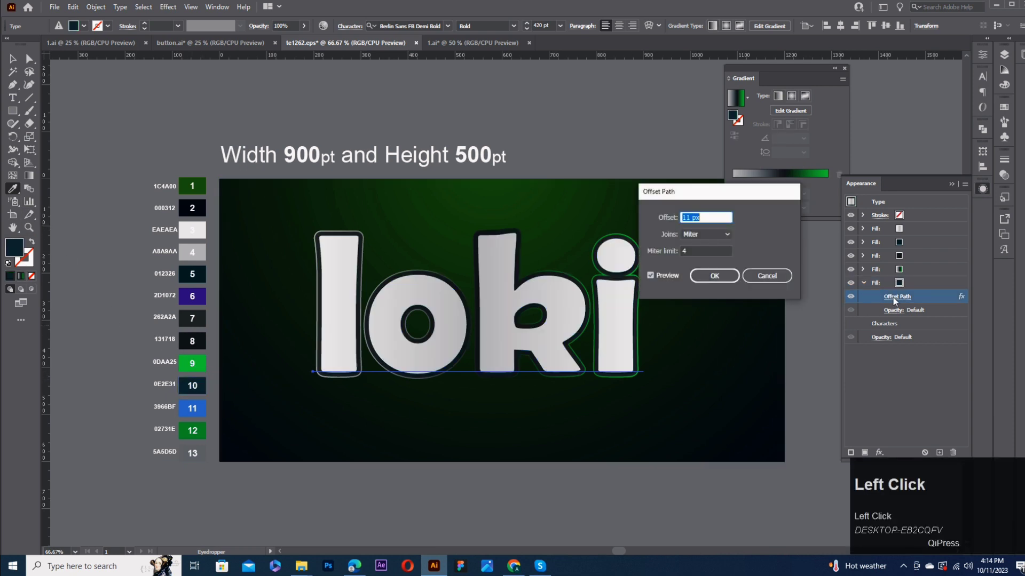
{"action": "type", "text": "18"}
{"action": "left_click", "coordinate": [715, 276]}
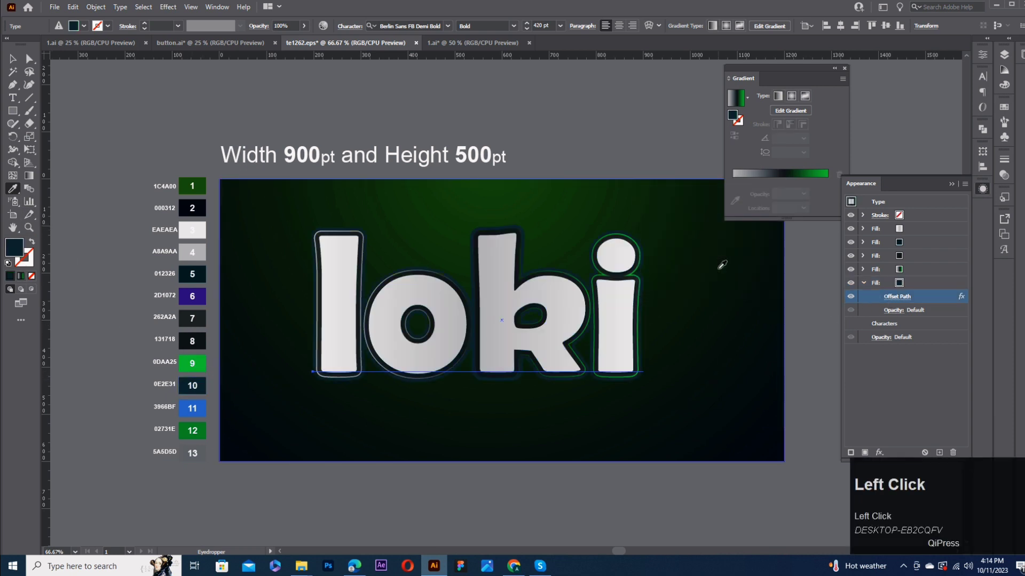
Duplicate the grey-to-green gradient fill and move the copy below all the other fills.
{"action": "left_click", "coordinate": [923, 288]}
{"action": "left_click", "coordinate": [917, 268]}
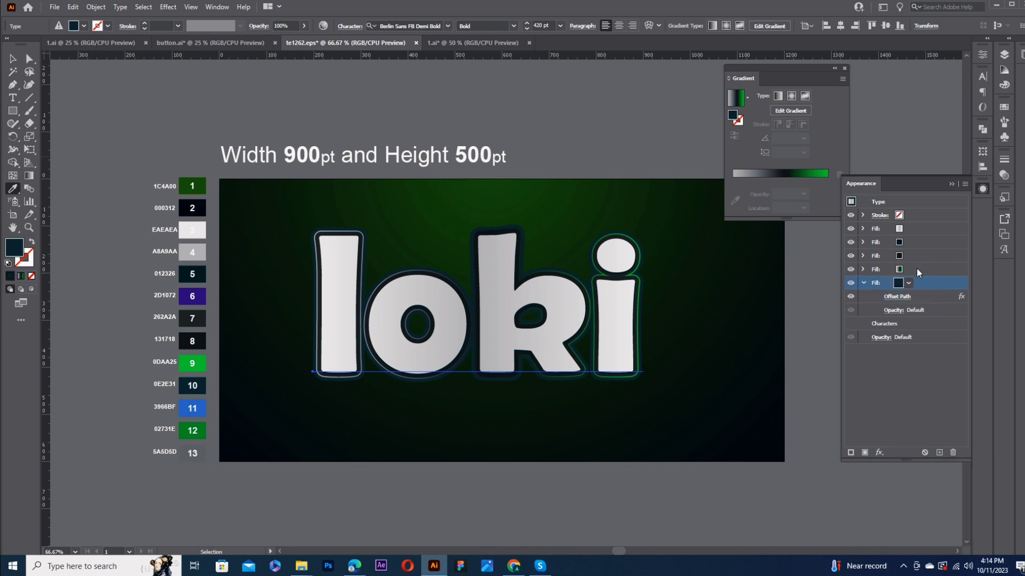
{"action": "left_click", "coordinate": [939, 453]}
{"action": "left_click_drag", "start_coordinate": [917, 282], "coordinate": [916, 361]}
{"action": "left_click", "coordinate": [863, 283]}
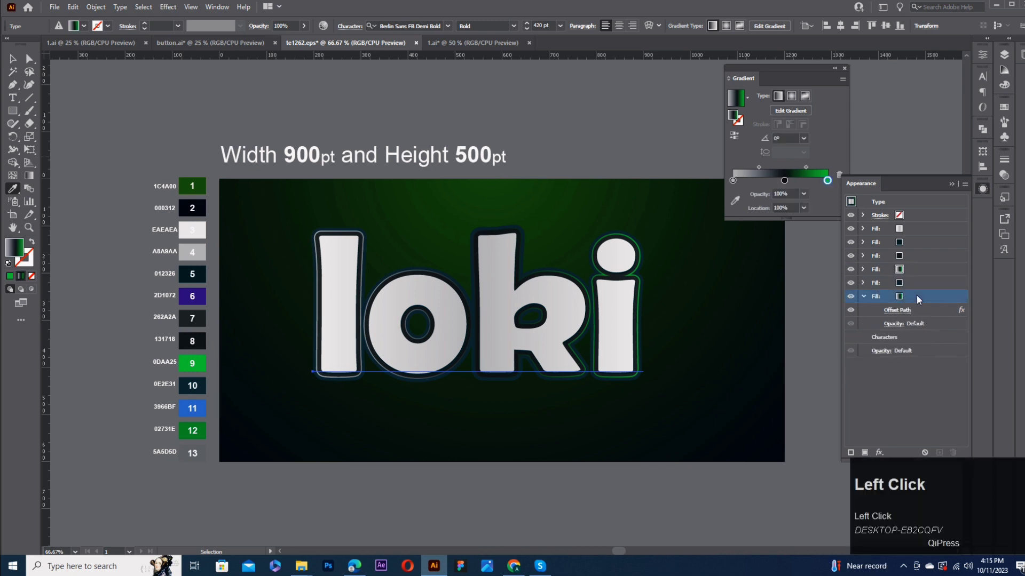
Set the Offset Path of the lowest grey-to-green fill to 20 px.
{"action": "left_click", "coordinate": [898, 310]}
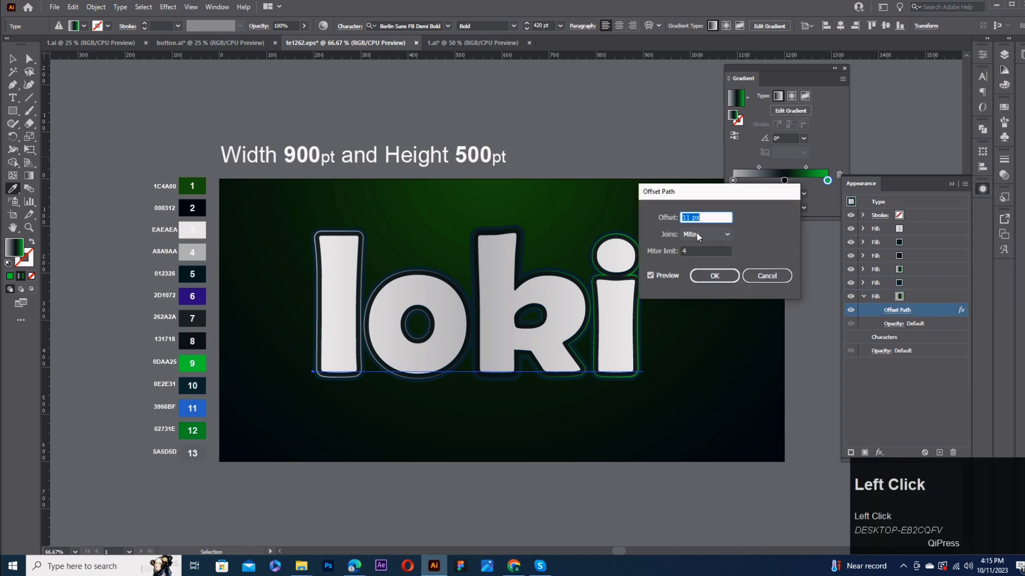
{"action": "type", "text": "3"}
{"action": "type", "text": "20"}
{"action": "left_click", "coordinate": [715, 276]}
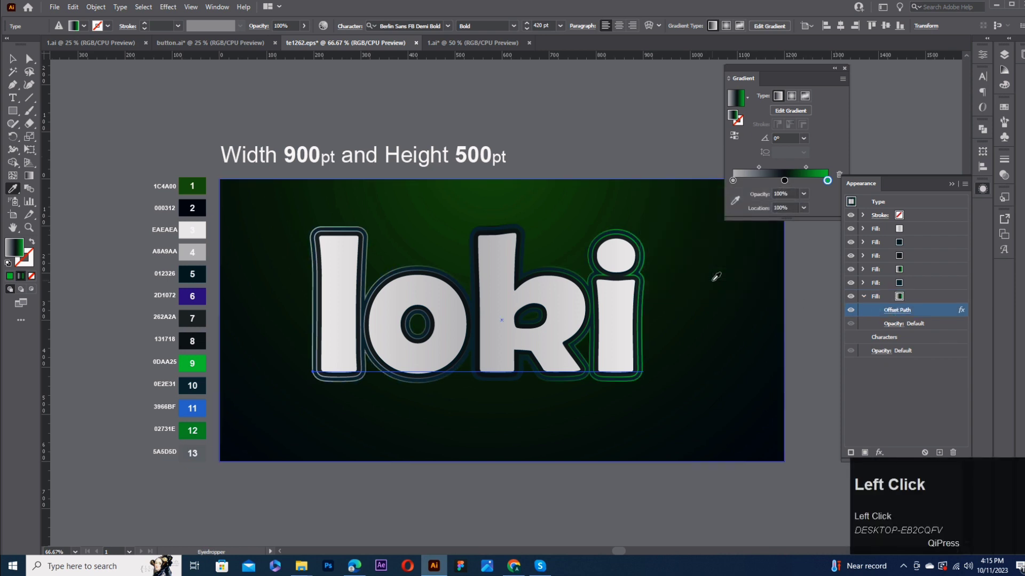
Duplicate the lowest gradient fill and recolour the lower copy from swatch 7 (262A2A) to swatch 8, removing the middle stop.
{"action": "left_click", "coordinate": [915, 296]}
{"action": "left_click", "coordinate": [940, 453]}
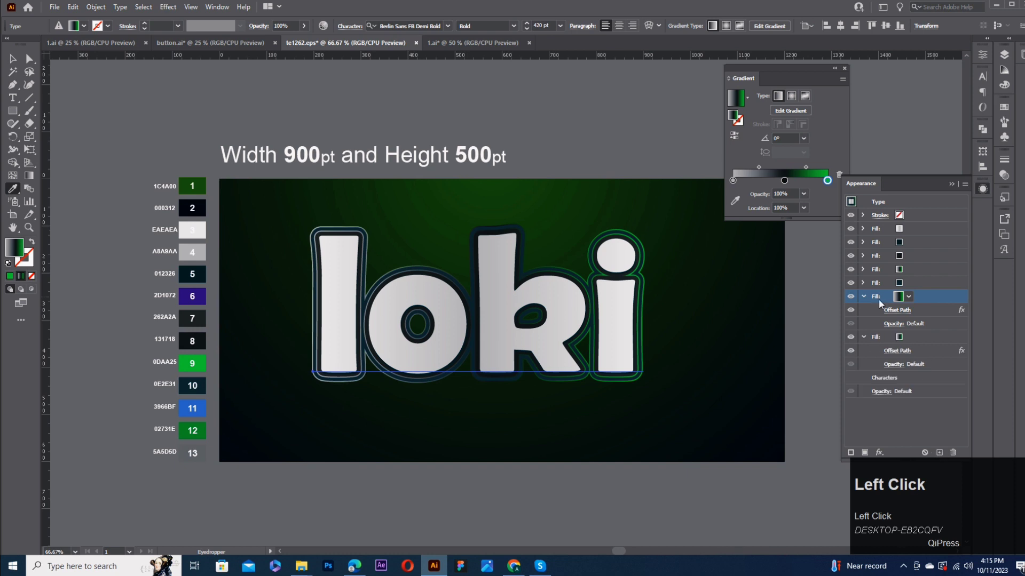
{"action": "left_click", "coordinate": [733, 180]}
{"action": "left_click", "coordinate": [735, 201]}
{"action": "left_click", "coordinate": [204, 315]}
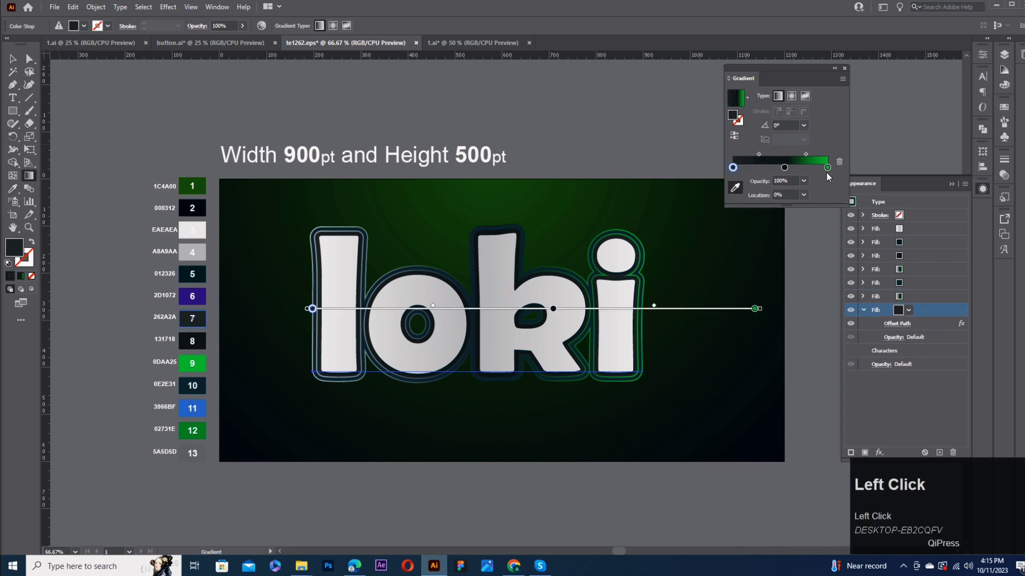
{"action": "left_click", "coordinate": [827, 168]}
{"action": "left_click", "coordinate": [735, 187]}
{"action": "left_click", "coordinate": [201, 340]}
{"action": "left_click_drag", "start_coordinate": [785, 168], "coordinate": [786, 190]}
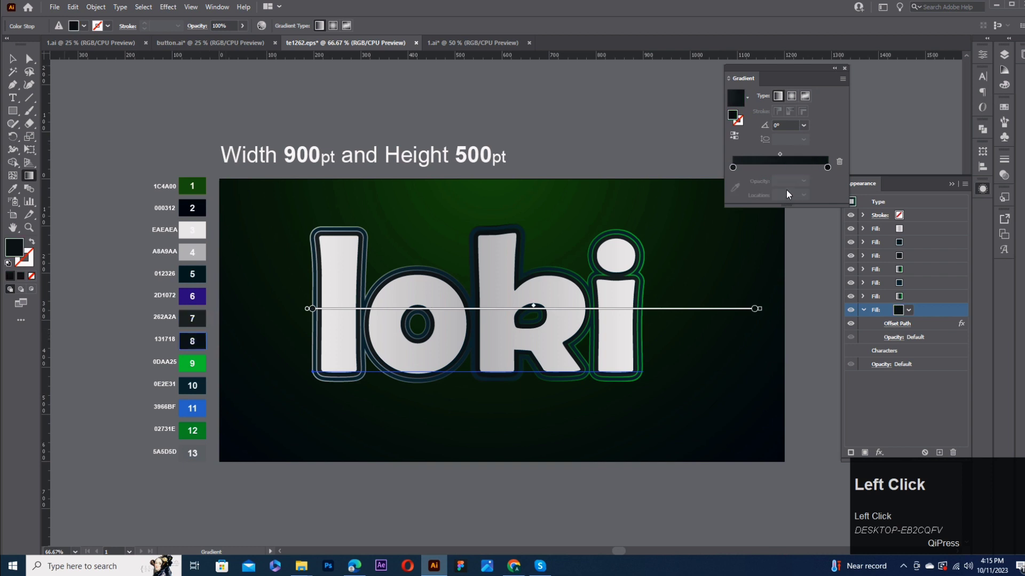
Accept the lowest fill's Offset Path settings and add a Transform effect moving it 0.5 px vertically with 1 copy.
{"action": "left_click", "coordinate": [897, 323]}
{"action": "left_click", "coordinate": [715, 277]}
{"action": "left_click", "coordinate": [928, 309]}
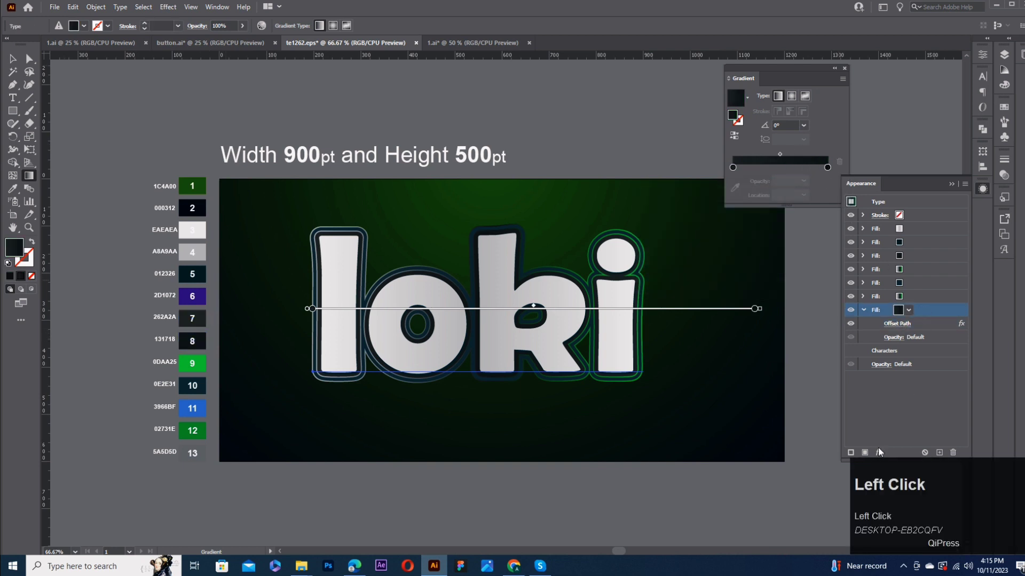
{"action": "left_click", "coordinate": [879, 452]}
{"action": "mouse_move", "coordinate": [928, 232]}
{"action": "left_click", "coordinate": [816, 269]}
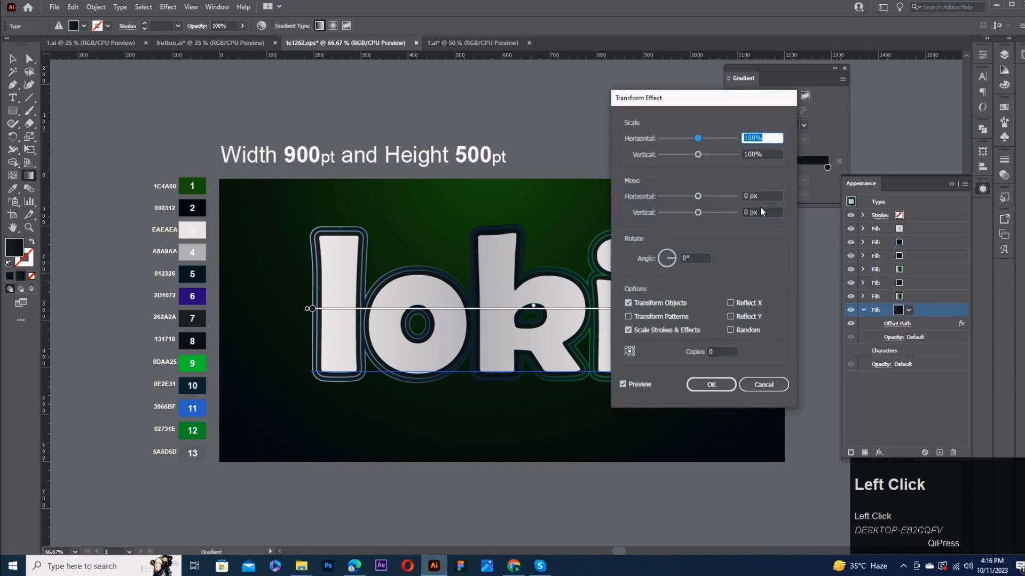
{"action": "left_click_drag", "start_coordinate": [766, 213], "coordinate": [747, 215]}
{"action": "type", "text": "0.5"}
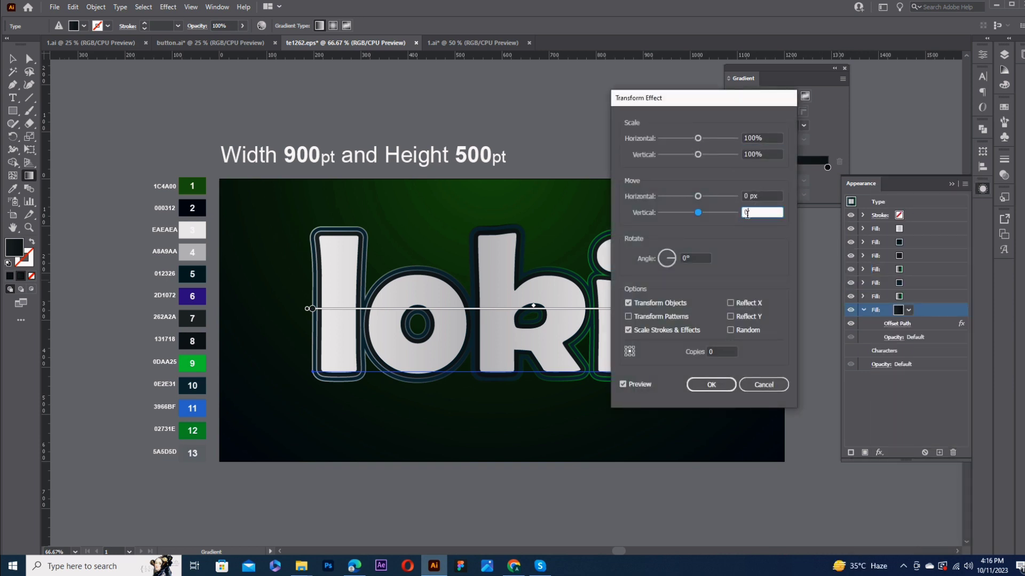
{"action": "left_click", "coordinate": [719, 351]}
{"action": "type", "text": "1"}
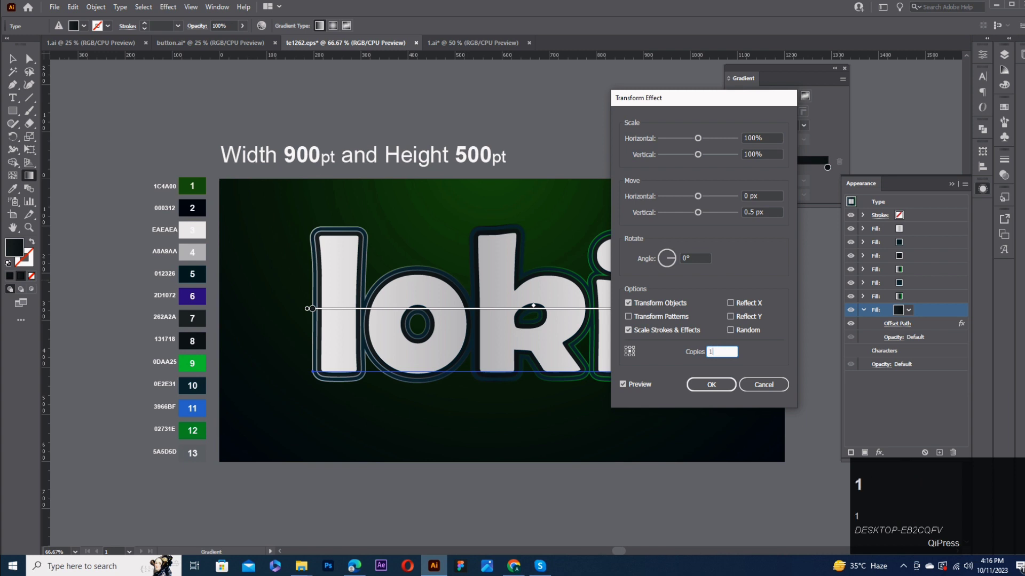
{"action": "left_click", "coordinate": [711, 385]}
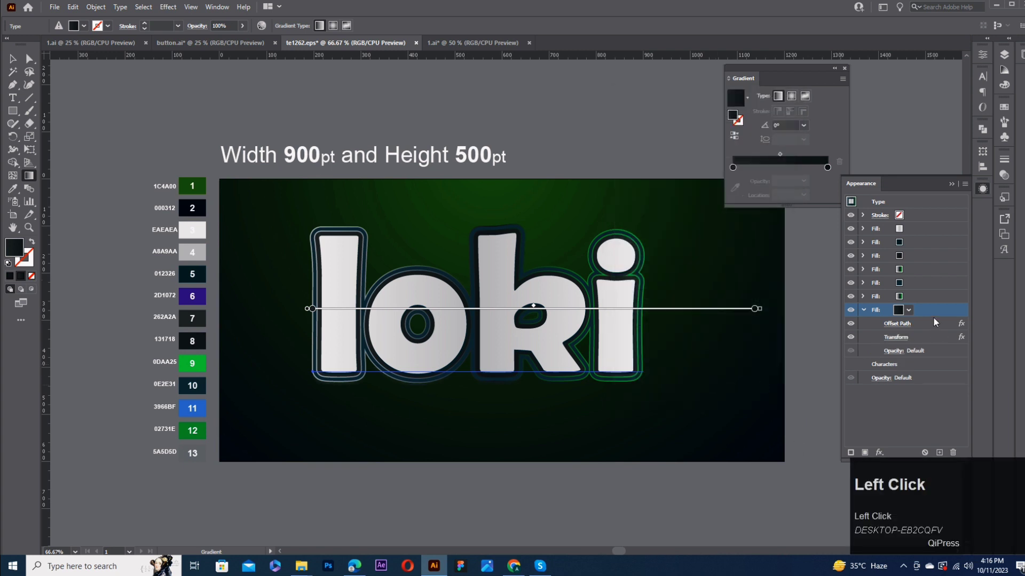
Duplicate the lowest dark gradient fill with its Offset Path and Transform effects and select the lower copy.
{"action": "left_click", "coordinate": [939, 453]}
{"action": "left_click", "coordinate": [863, 309]}
{"action": "left_click", "coordinate": [920, 322]}
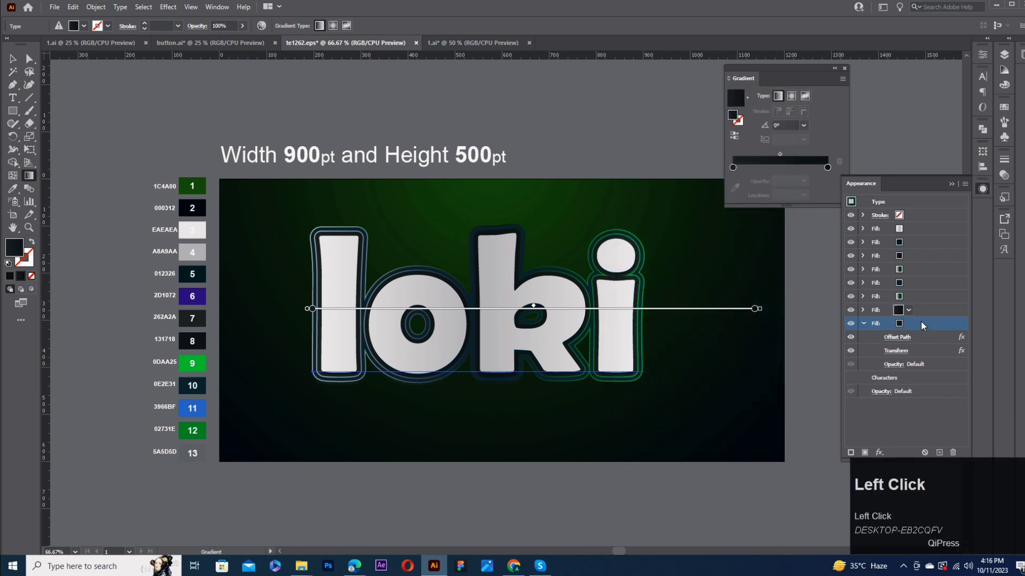
Recolour the lowest fill's gradient from swatch 9 (0DAA25) to swatch 11 (3966BF) and bring both stops inwards, the green one to about 41%.
{"action": "left_click", "coordinate": [732, 167]}
{"action": "left_click", "coordinate": [735, 188]}
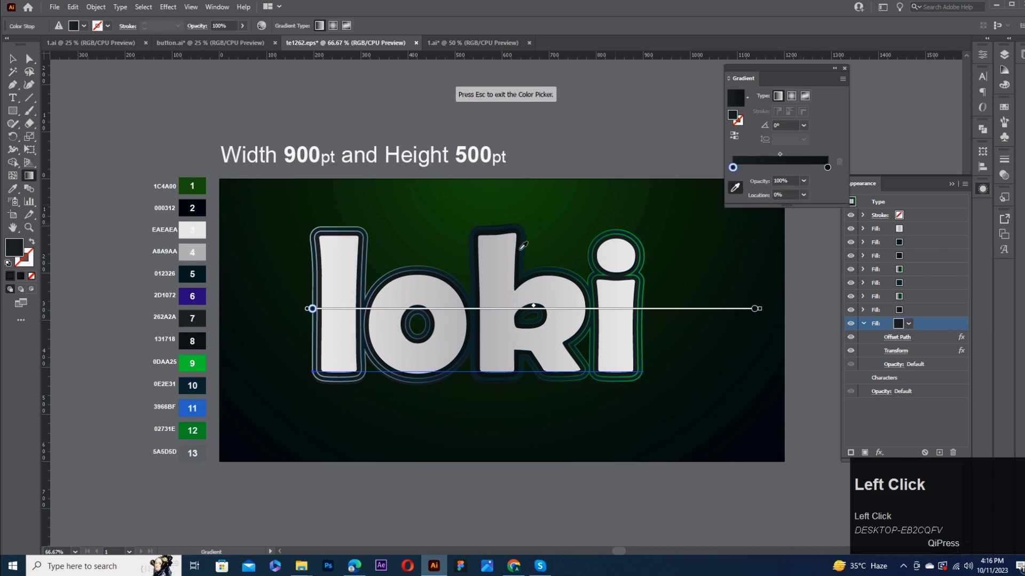
{"action": "left_click", "coordinate": [204, 357]}
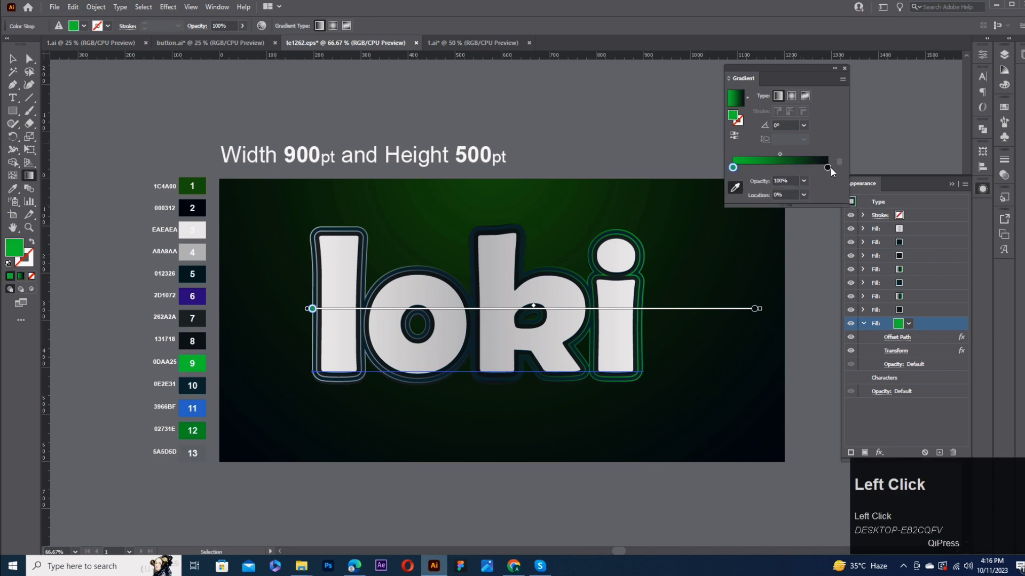
{"action": "left_click", "coordinate": [828, 168]}
{"action": "left_click", "coordinate": [204, 405]}
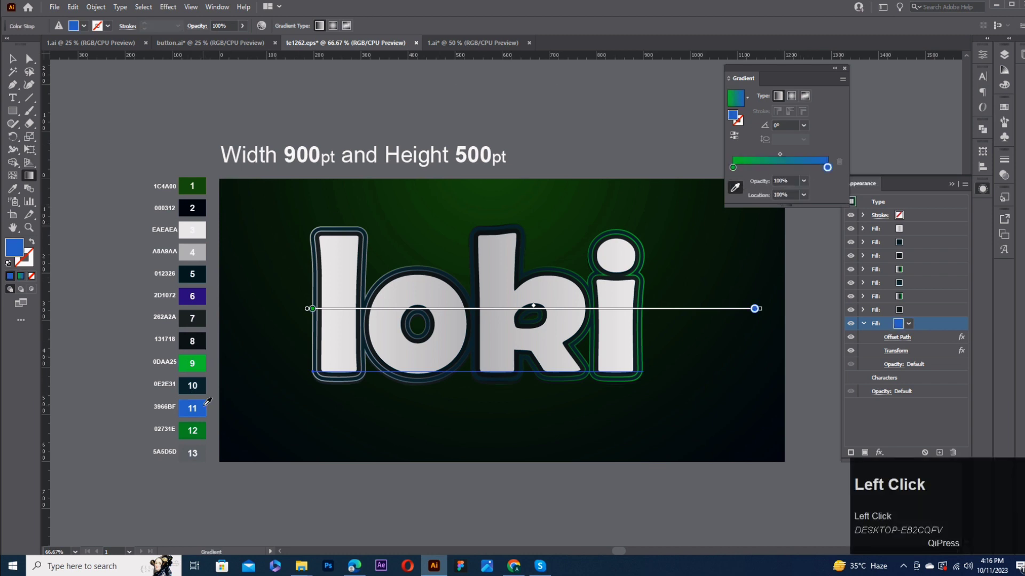
{"action": "left_click_drag", "start_coordinate": [827, 167], "coordinate": [774, 171]}
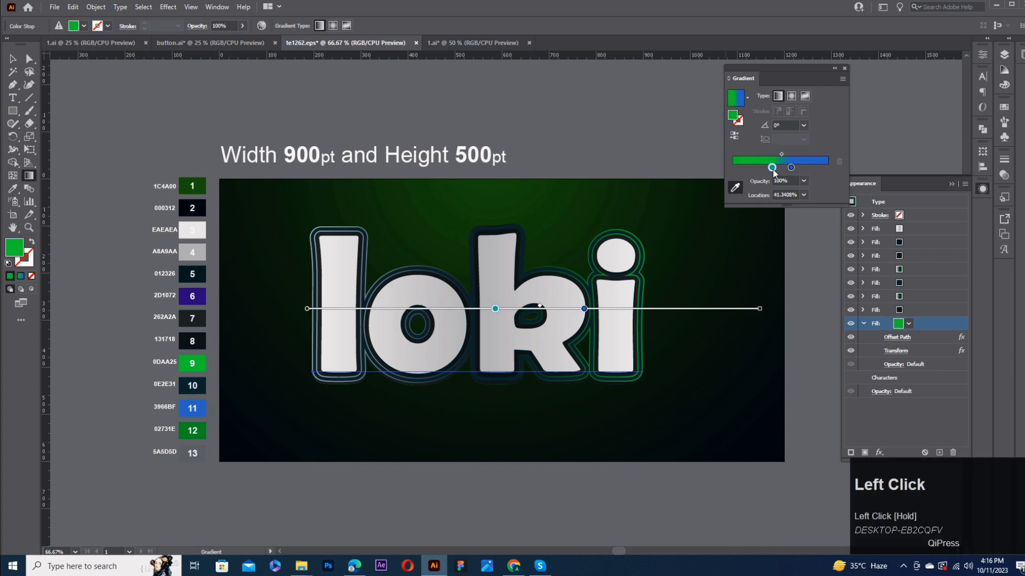
Keep the lowest fill's Offset Path settings and set its Transform effect to 99.8% horizontal scale with 13 copies.
{"action": "left_click", "coordinate": [897, 337]}
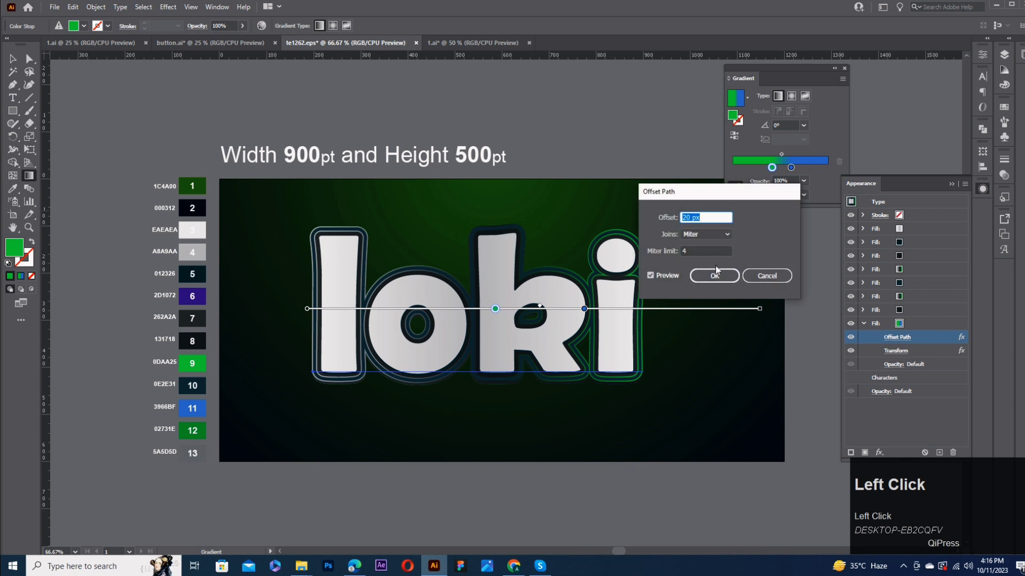
{"action": "left_click", "coordinate": [722, 272]}
{"action": "left_click", "coordinate": [922, 356]}
{"action": "left_click", "coordinate": [899, 352]}
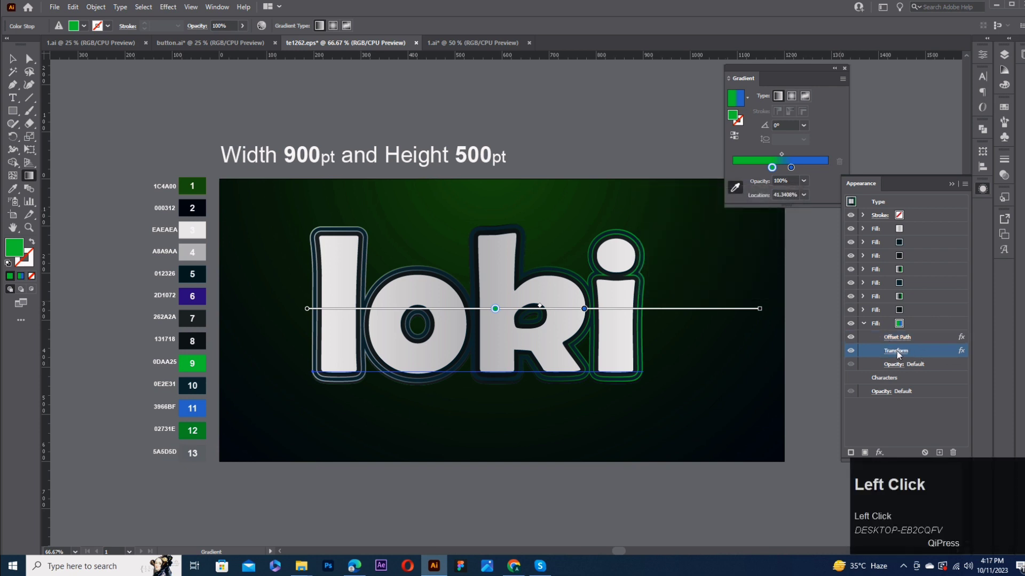
{"action": "type", "text": "99.8"}
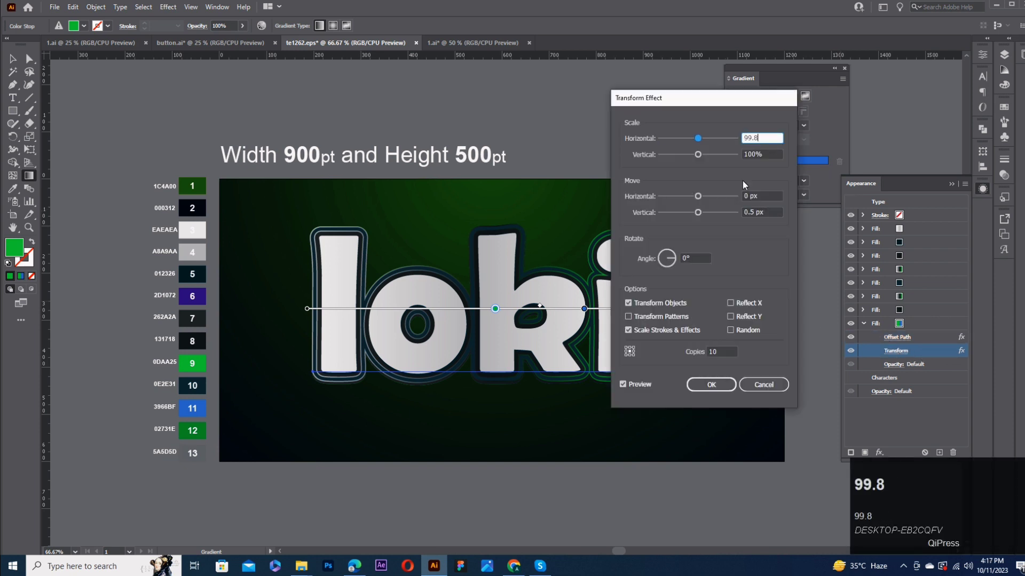
{"action": "left_click", "coordinate": [723, 352]}
{"action": "type", "text": "1"}
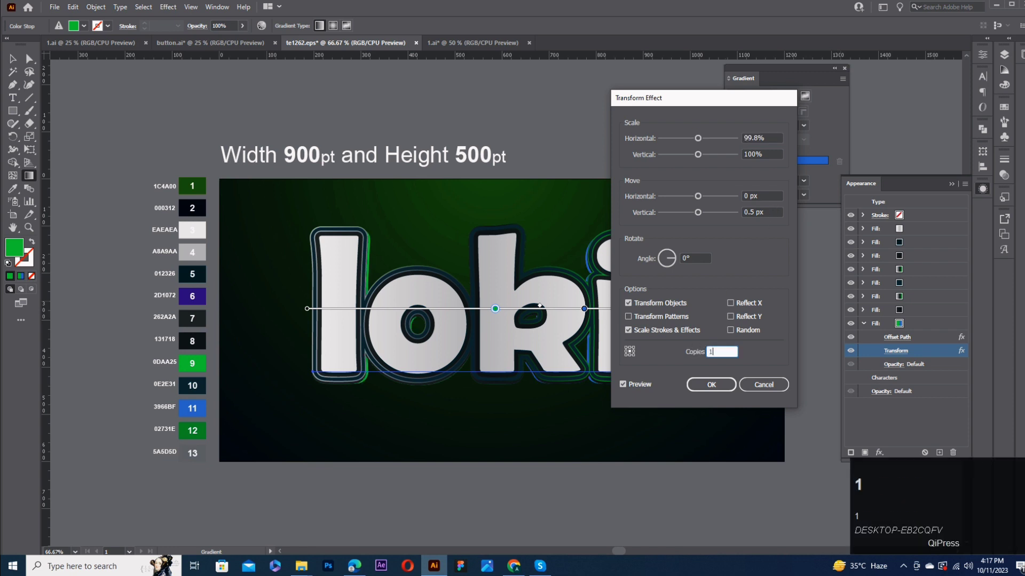
{"action": "type", "text": "3"}
{"action": "left_click", "coordinate": [711, 385]}
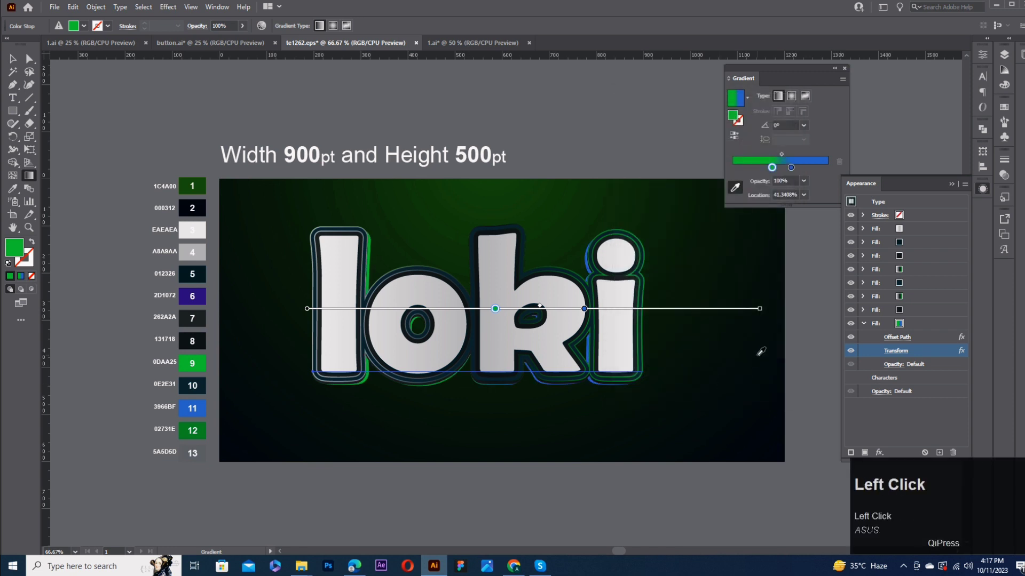
Duplicate the green-to-blue fill and, on the lower copy, spread the stops to both gradient ends and add stops at about 31% and 70%.
{"action": "left_click", "coordinate": [928, 323]}
{"action": "left_click", "coordinate": [939, 452]}
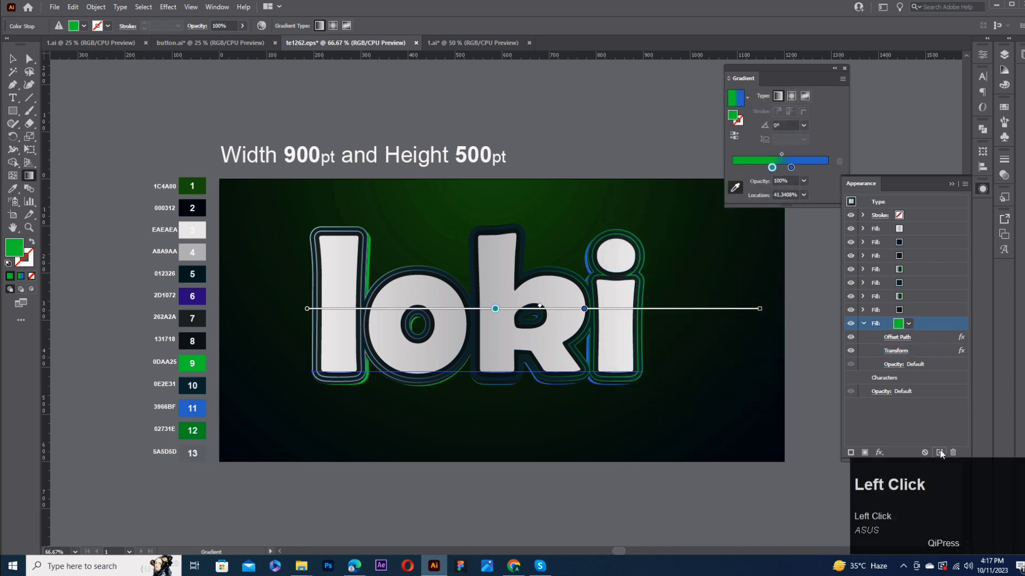
{"action": "left_click", "coordinate": [863, 323]}
{"action": "left_click", "coordinate": [926, 337]}
{"action": "left_click", "coordinate": [771, 167]}
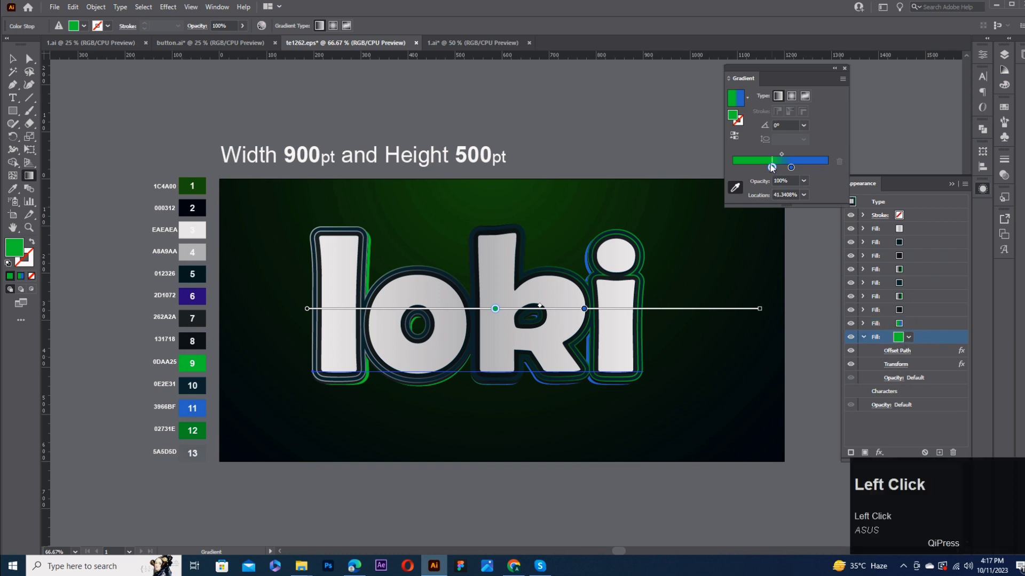
{"action": "left_click_drag", "start_coordinate": [772, 167], "coordinate": [828, 167]}
{"action": "left_click", "coordinate": [762, 167]}
{"action": "left_click", "coordinate": [799, 167]}
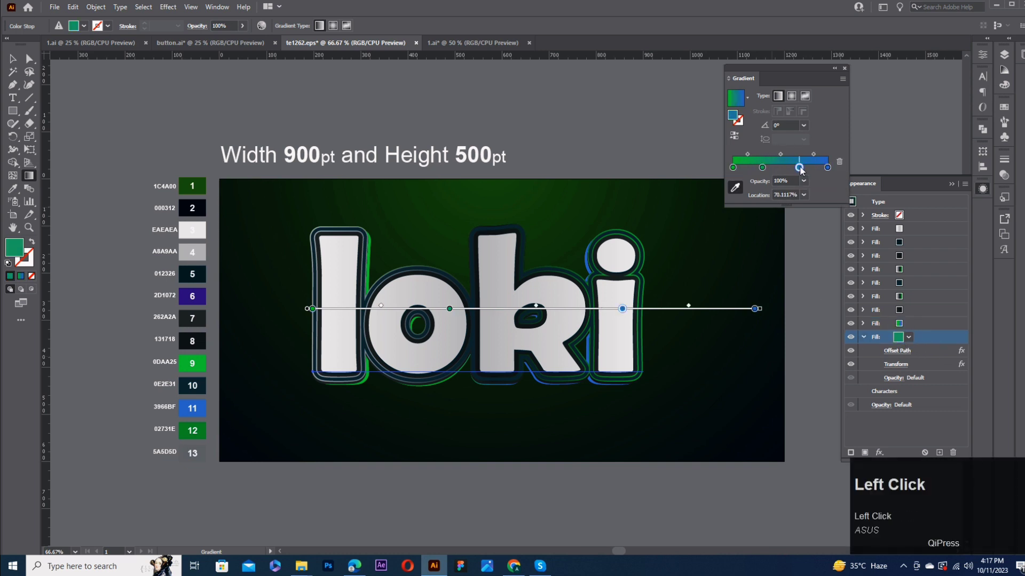
Colour the lowest gradient's four stops with swatches 13, 8, 12 and 9 in order, and shift the dark stop to about 52%.
{"action": "left_click", "coordinate": [733, 168]}
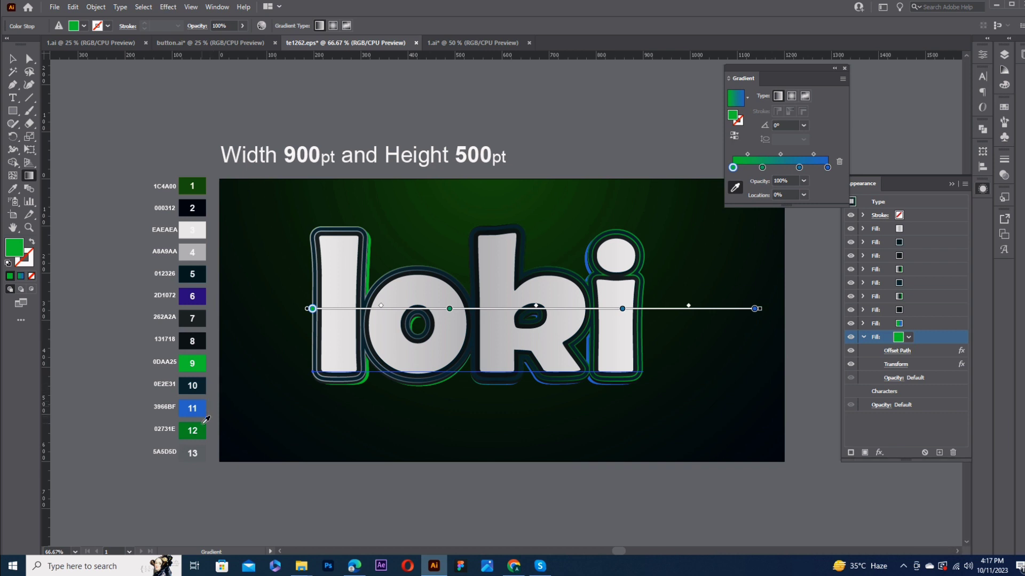
{"action": "left_click", "coordinate": [203, 448]}
{"action": "left_click", "coordinate": [762, 168]}
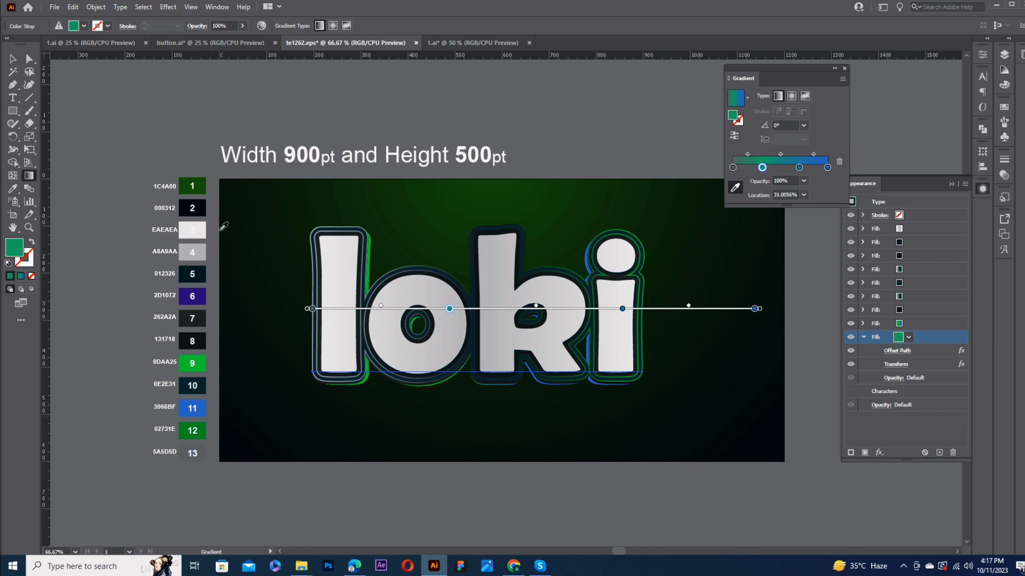
{"action": "left_click", "coordinate": [203, 341]}
{"action": "left_click", "coordinate": [799, 168]}
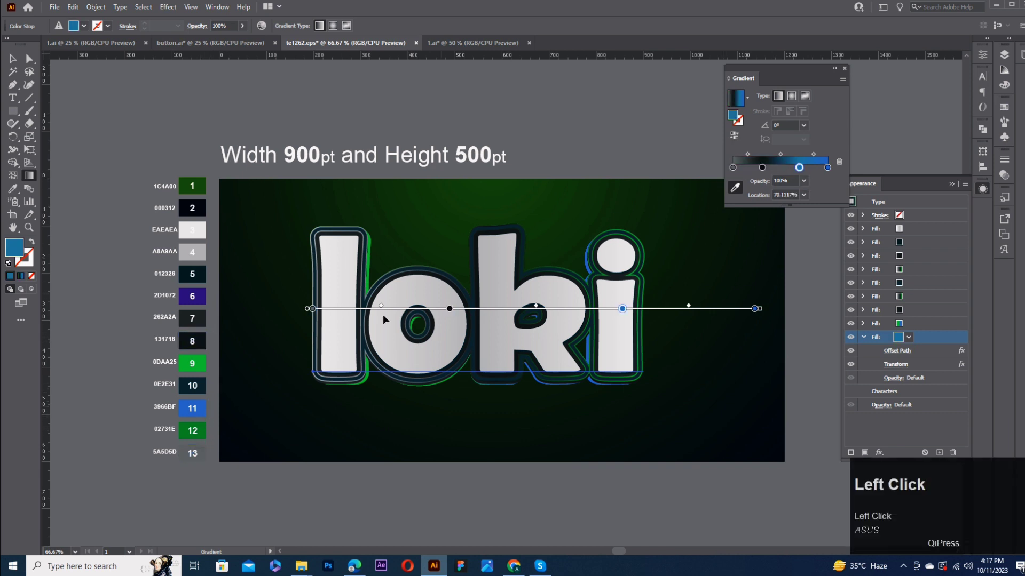
{"action": "left_click", "coordinate": [205, 432]}
{"action": "left_click", "coordinate": [827, 167]}
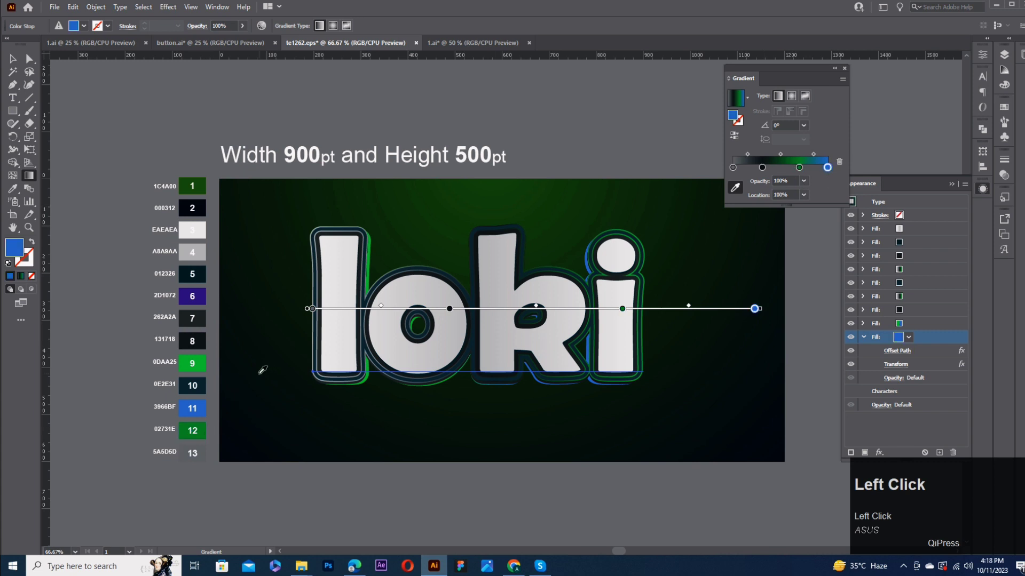
{"action": "left_click", "coordinate": [203, 358]}
{"action": "mouse_move", "coordinate": [763, 168]}
{"action": "left_mouse_down"}
{"action": "mouse_move", "coordinate": [803, 168]}
{"action": "mouse_move", "coordinate": [782, 169]}
{"action": "left_mouse_up"}
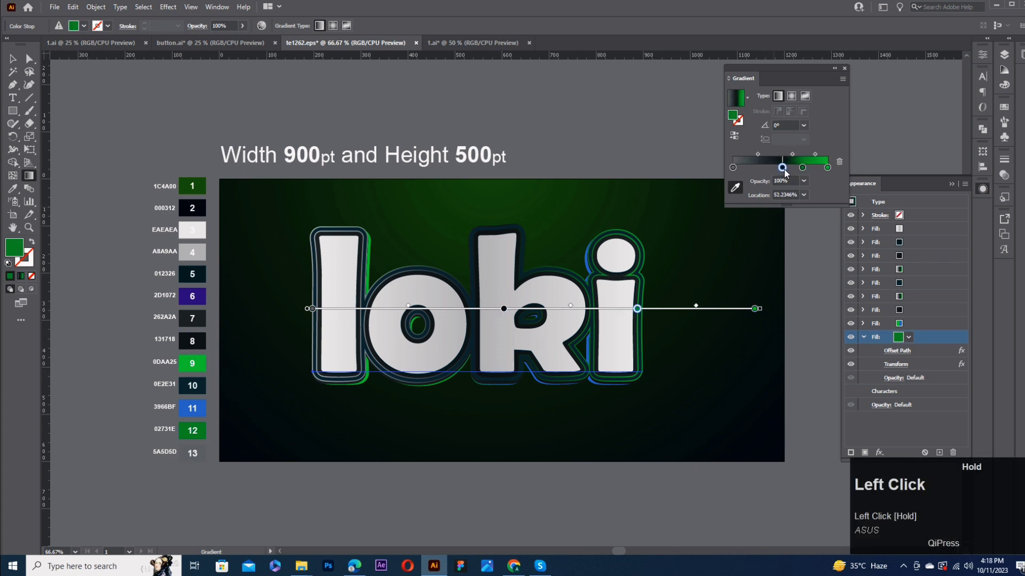
Accept the lowest fill's Offset Path settings and set its Transform effect to 100% horizontal scale with 28 copies.
{"action": "left_click", "coordinate": [930, 342]}
{"action": "left_click", "coordinate": [897, 350]}
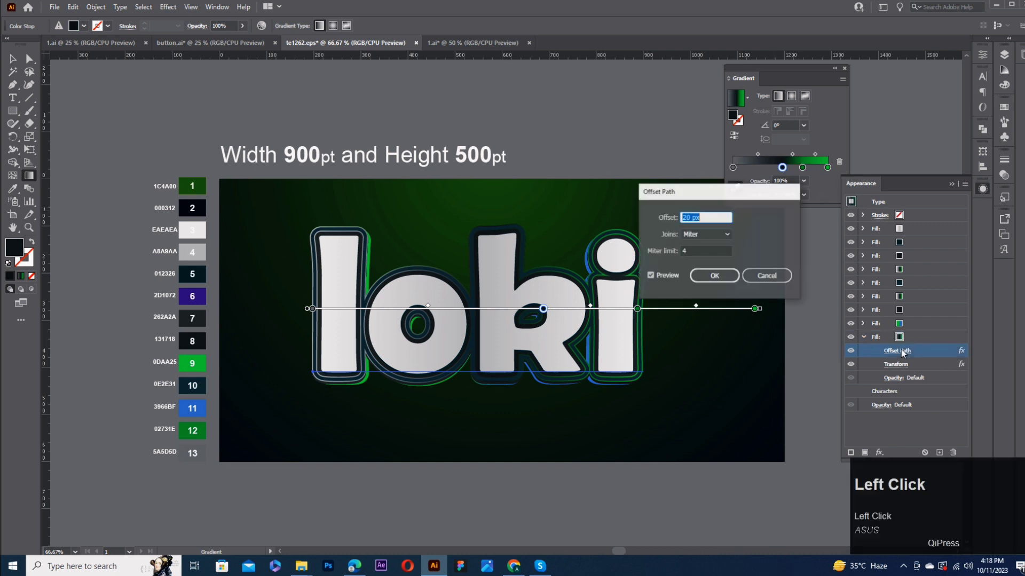
{"action": "left_click", "coordinate": [715, 275]}
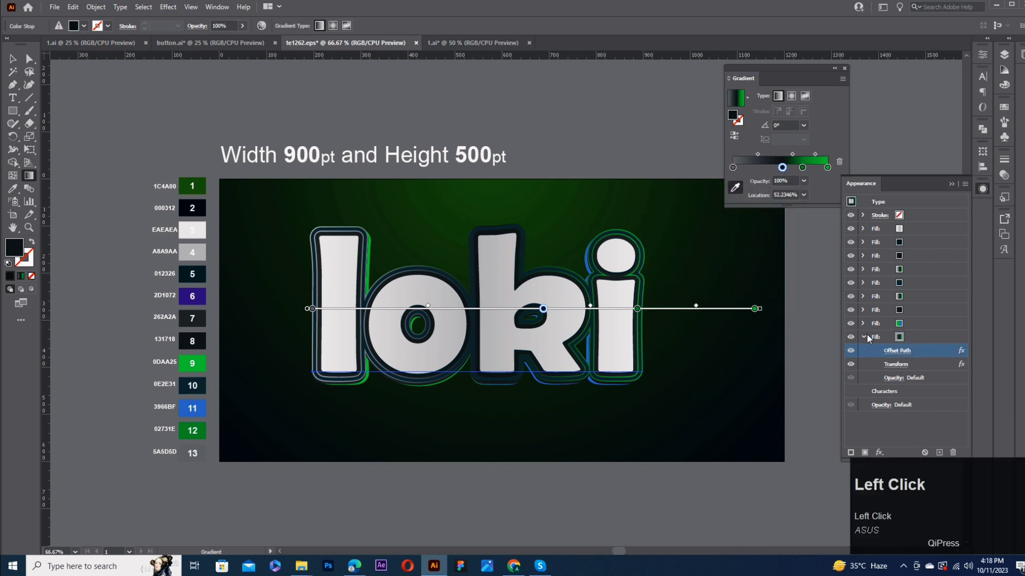
{"action": "left_click", "coordinate": [898, 365]}
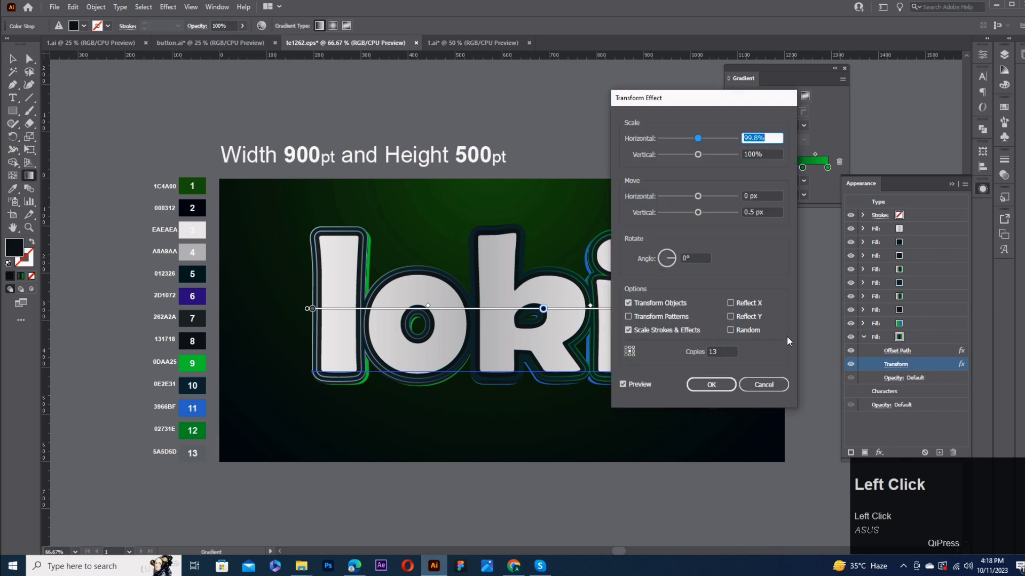
{"action": "type", "text": "100"}
{"action": "left_click", "coordinate": [775, 212]}
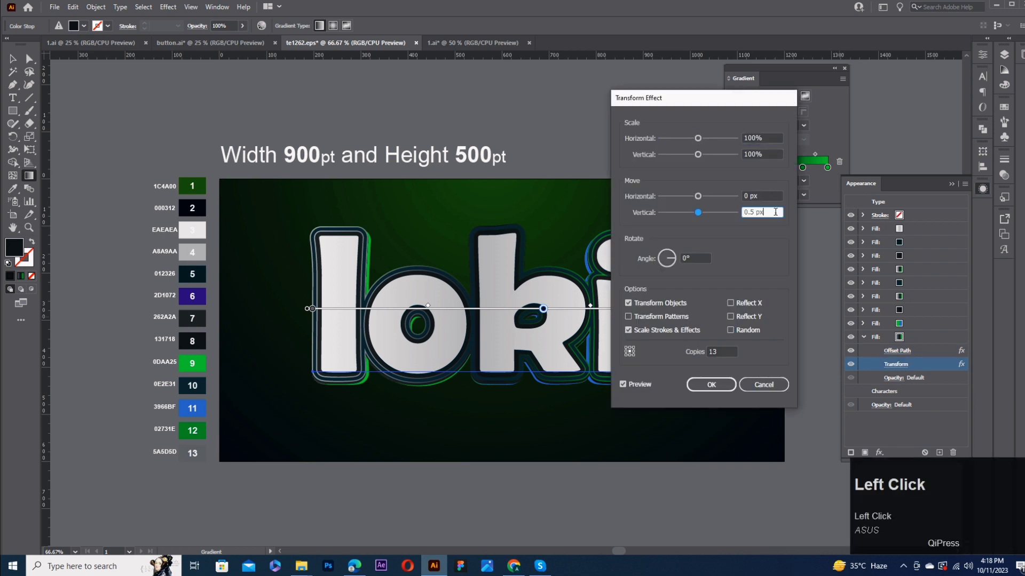
{"action": "left_click", "coordinate": [725, 352]}
{"action": "type", "text": "2"}
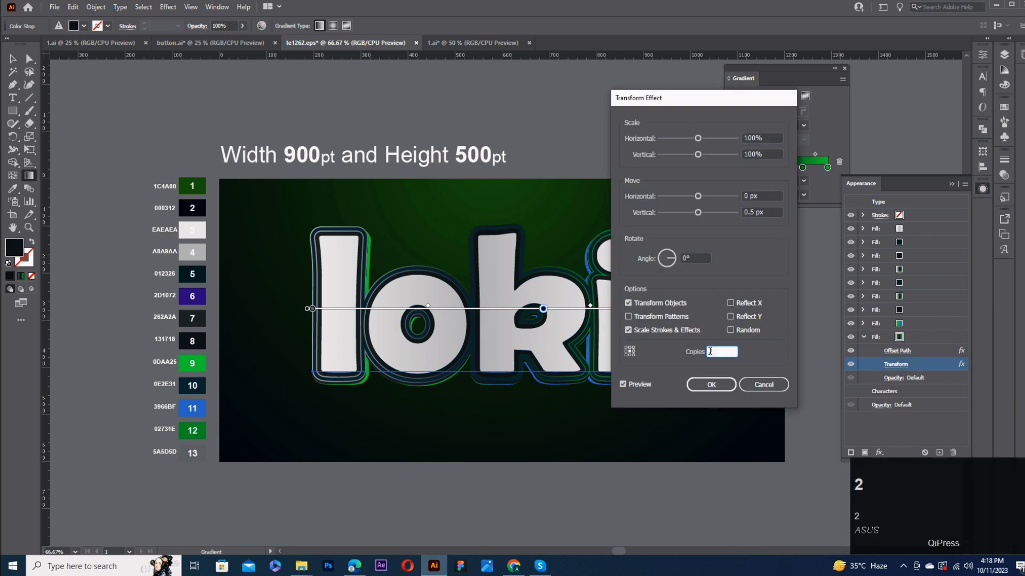
{"action": "left_click", "coordinate": [711, 385]}
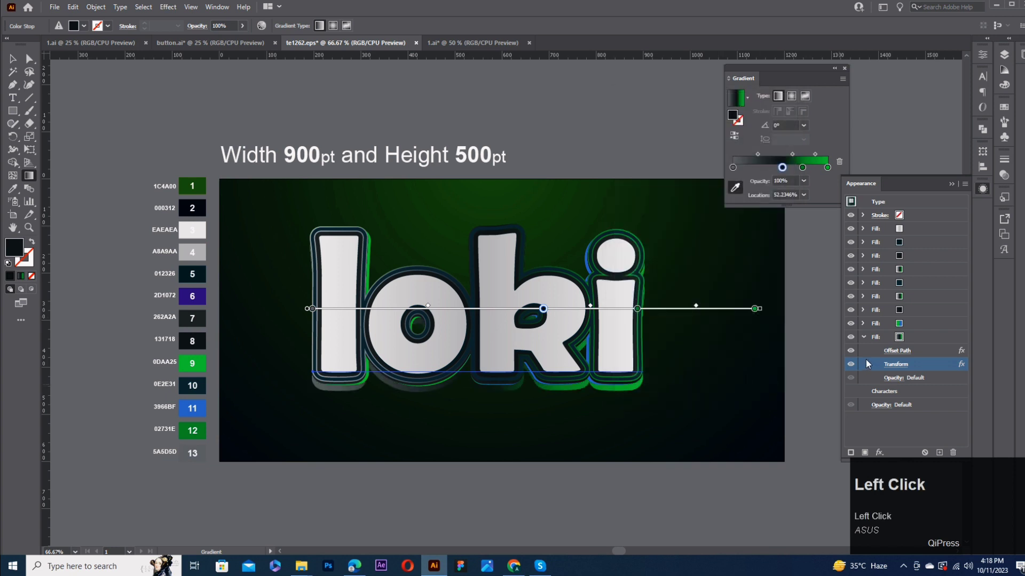
Duplicate the lowest grey-to-green fill and recolour the lower copy solid black.
{"action": "left_click", "coordinate": [919, 336]}
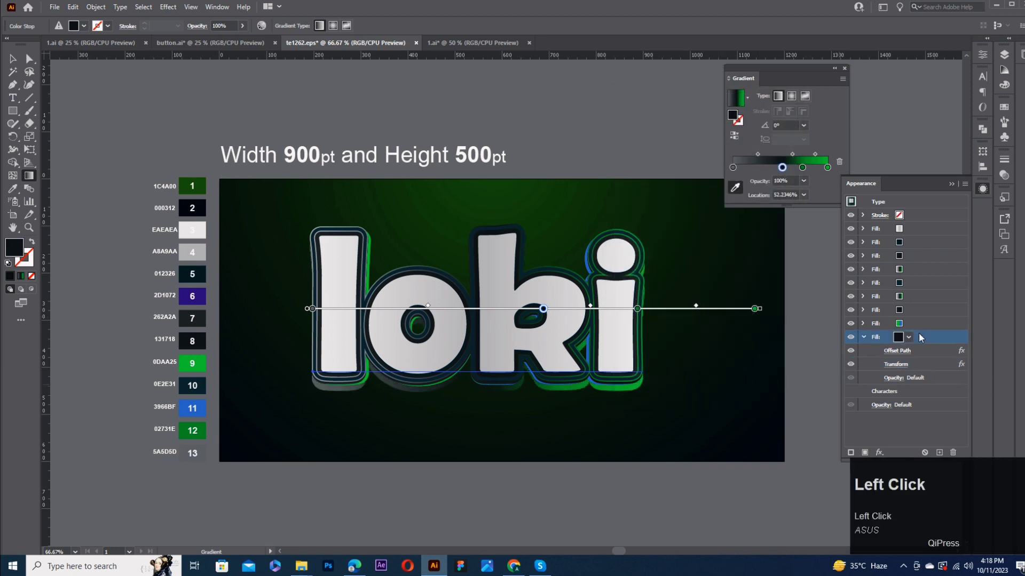
{"action": "left_click", "coordinate": [939, 453]}
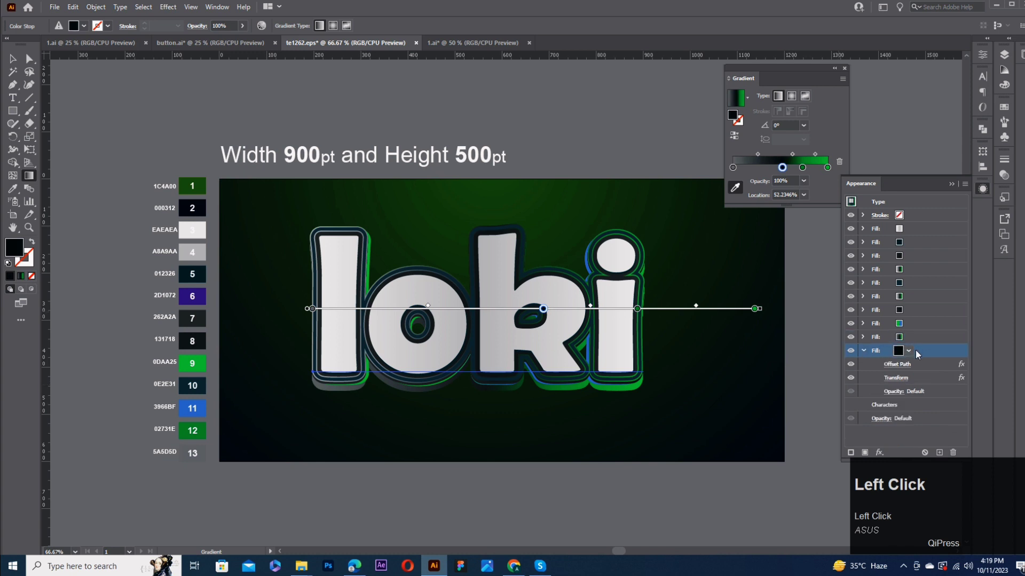
{"action": "key", "text": "i"}
{"action": "left_click", "coordinate": [200, 338]}
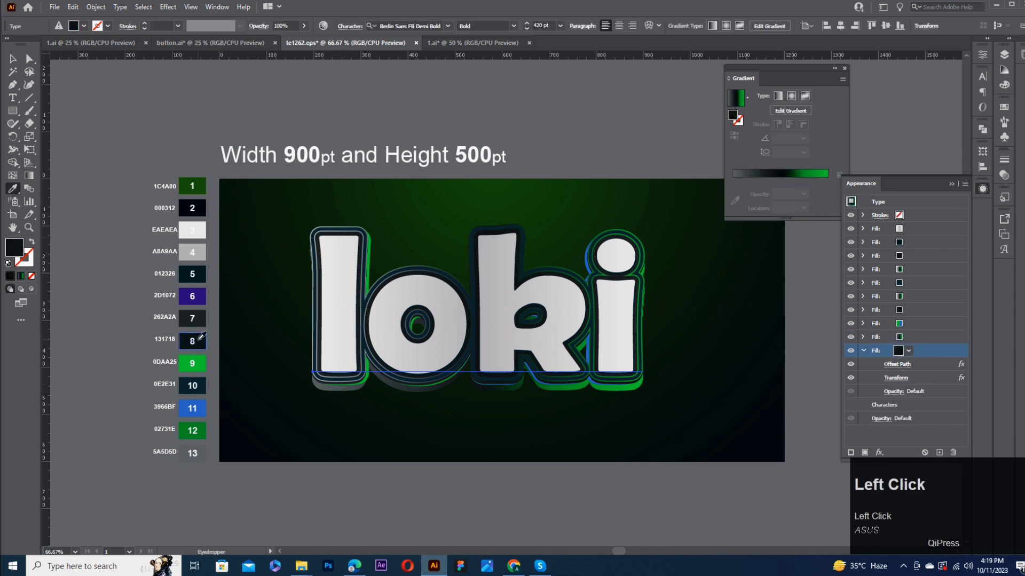
{"action": "double_click", "coordinate": [8, 254]}
{"action": "left_click", "coordinate": [365, 207]}
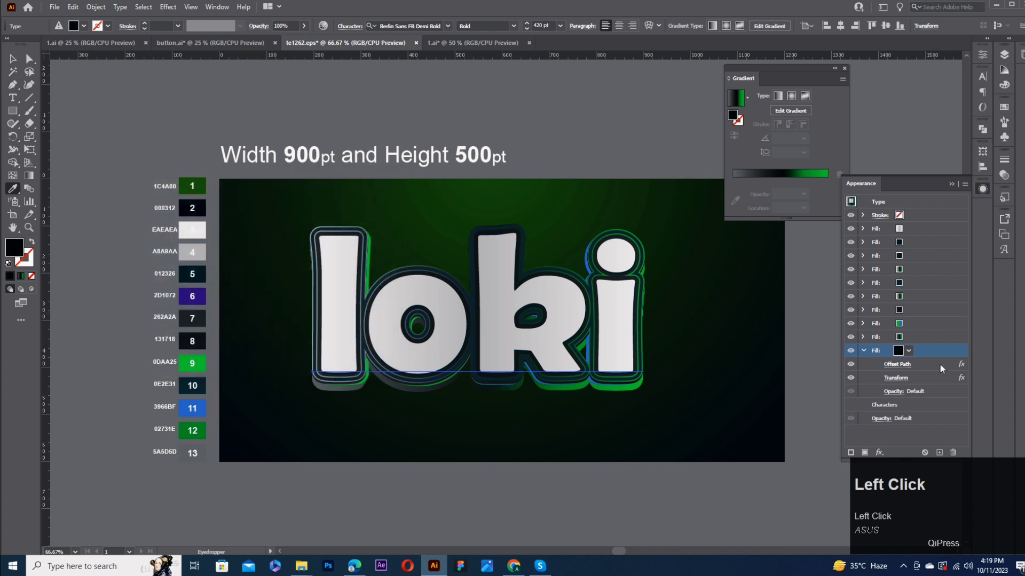
Delete the black fill's Offset Path and set its Transform effect to a 70 px vertical move with 0 copies.
{"action": "left_click_drag", "start_coordinate": [918, 364], "coordinate": [953, 453]}
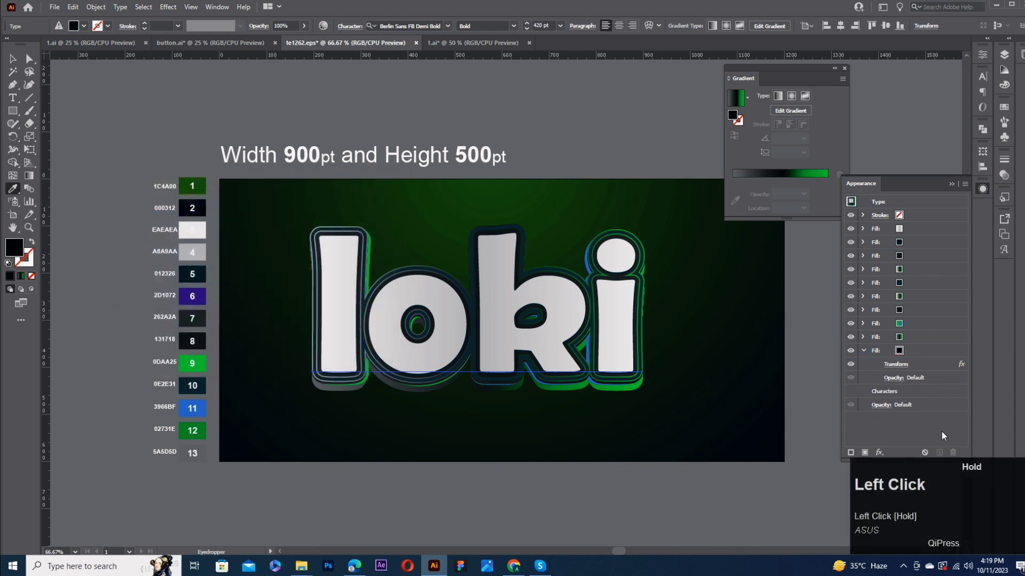
{"action": "left_click", "coordinate": [904, 365]}
{"action": "left_click", "coordinate": [709, 352]}
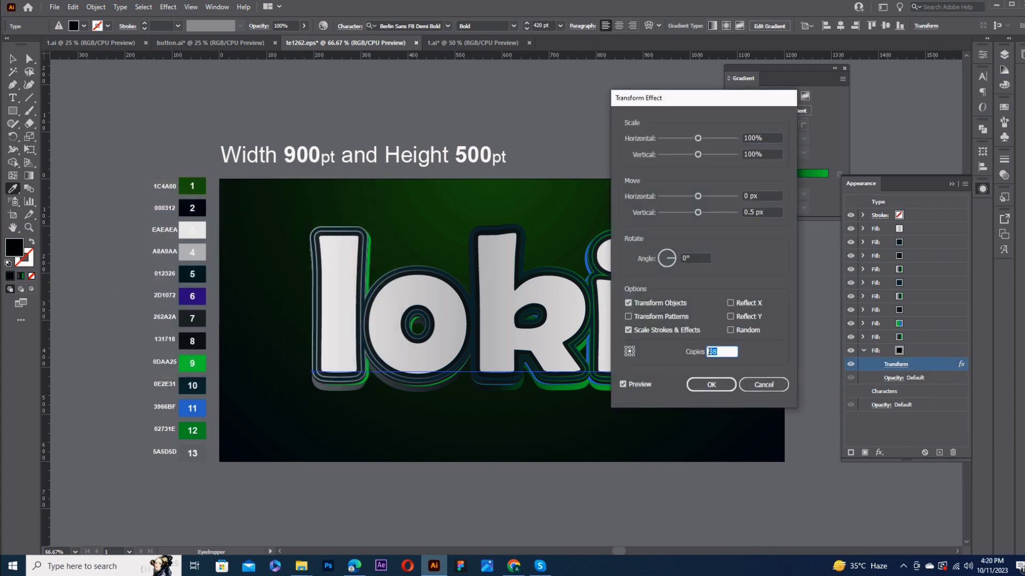
{"action": "left_click", "coordinate": [764, 214]}
{"action": "type", "text": "70"}
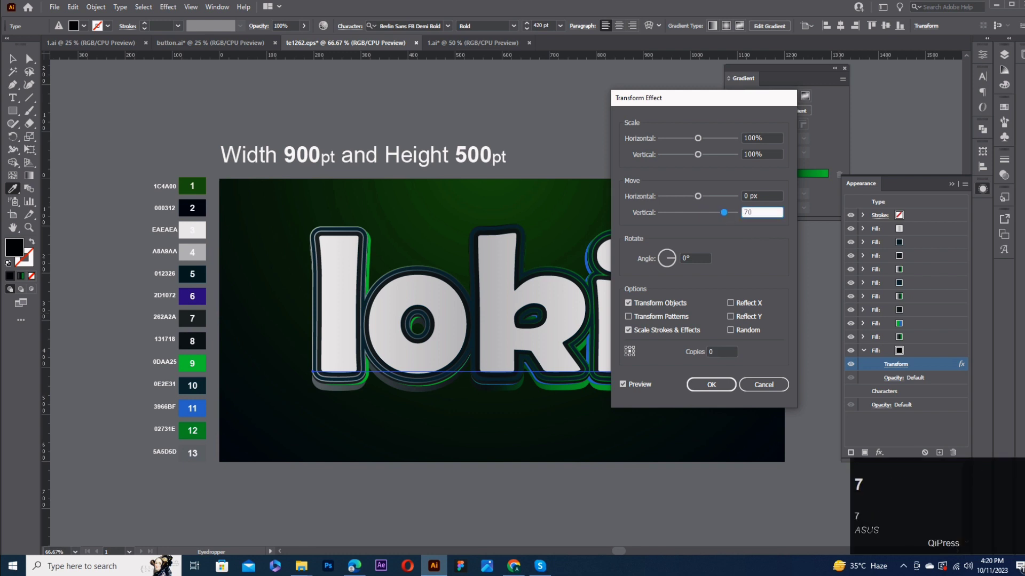
{"action": "left_click", "coordinate": [711, 384]}
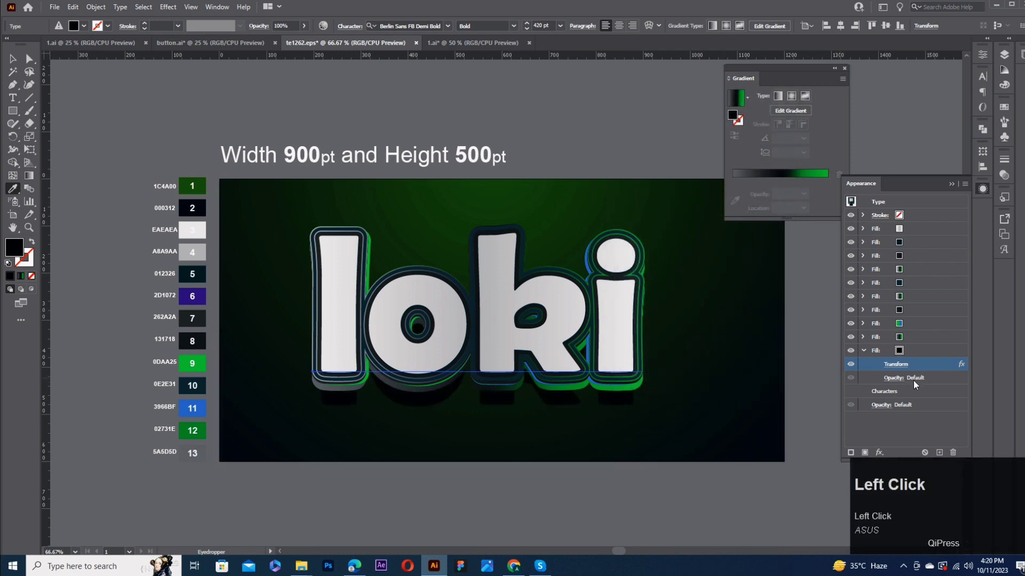
Apply a Gaussian Blur effect with a 28-pixel radius to the black shadow fill.
{"action": "left_click", "coordinate": [927, 352]}
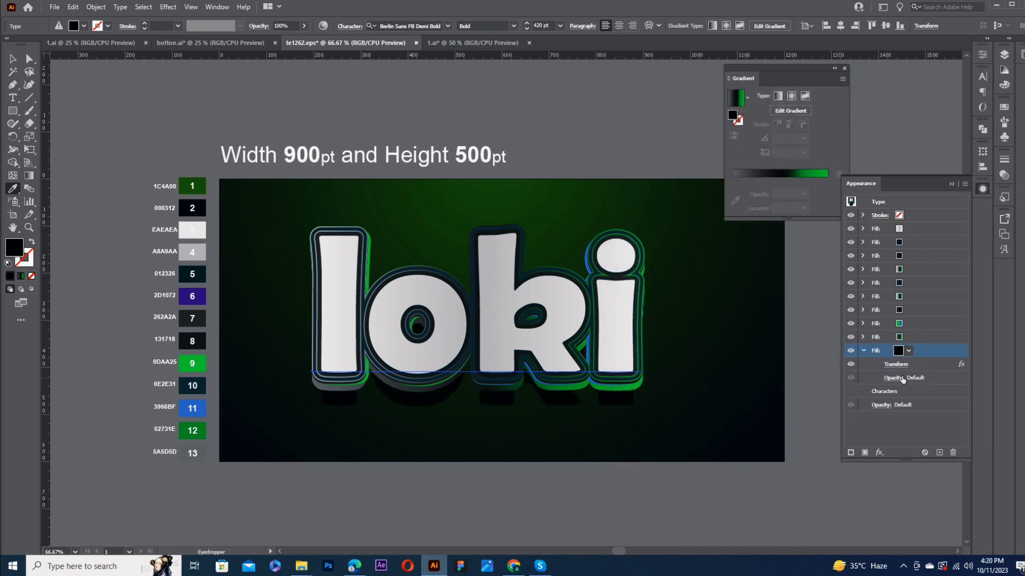
{"action": "left_click", "coordinate": [879, 453]}
{"action": "mouse_move", "coordinate": [897, 350]}
{"action": "left_click", "coordinate": [813, 353]}
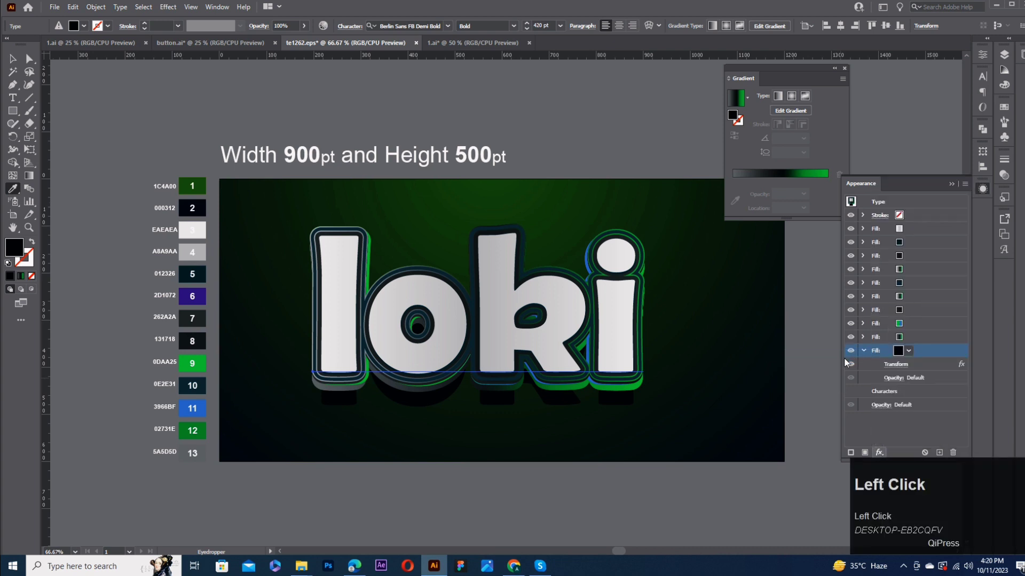
{"action": "type", "text": "3"}
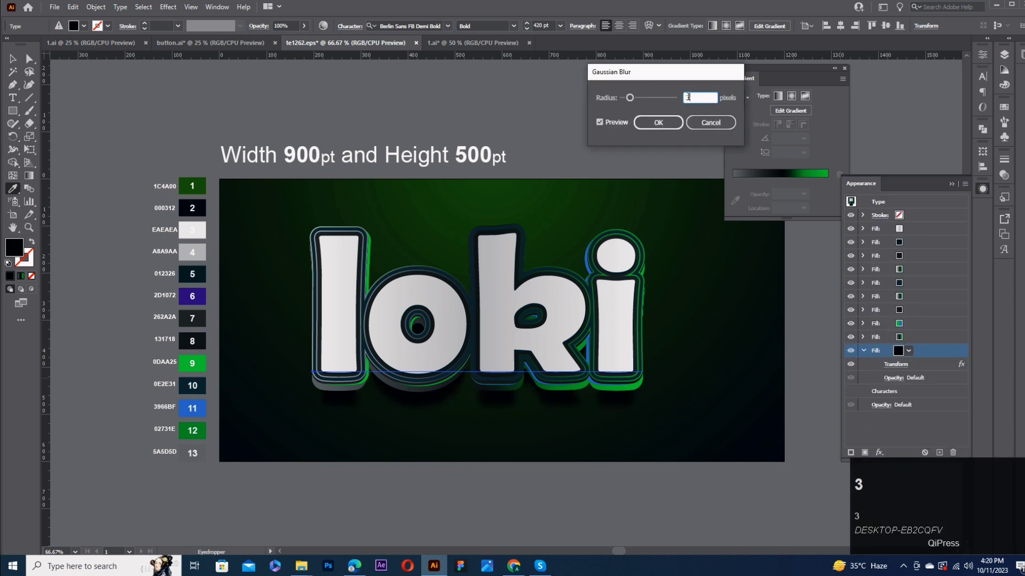
{"action": "type", "text": "28"}
{"action": "left_click", "coordinate": [658, 123]}
Set the black shadow fill's opacity to 60% and its blending mode to Multiply.
{"action": "left_click", "coordinate": [892, 391]}
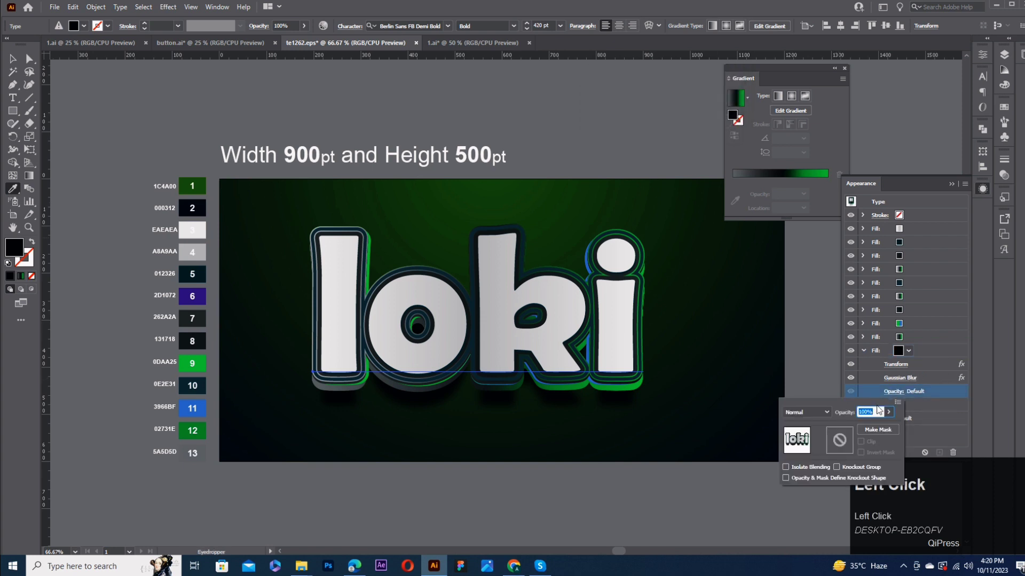
{"action": "type", "text": "60"}
{"action": "left_click", "coordinate": [806, 412]}
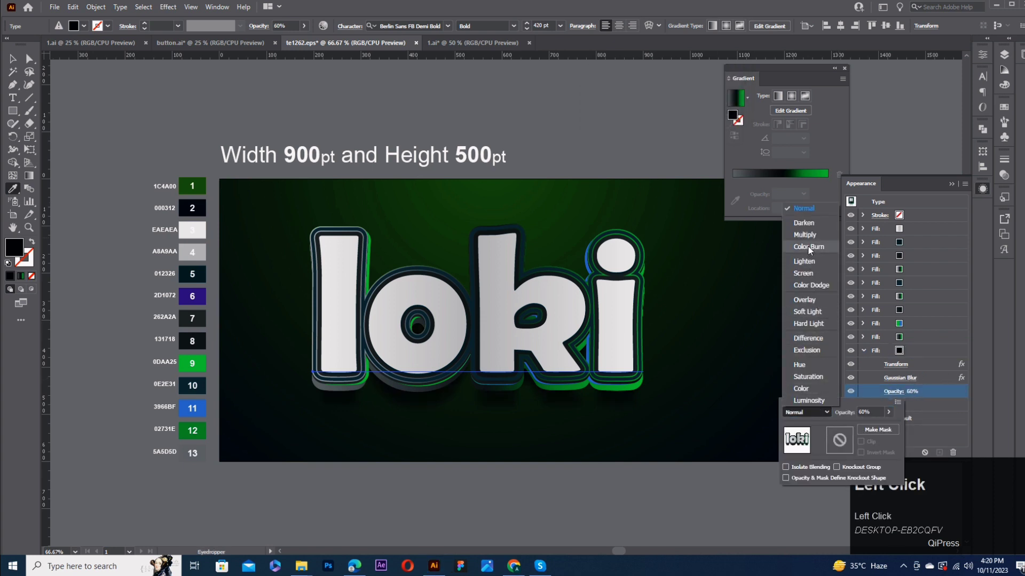
{"action": "left_click", "coordinate": [804, 235]}
{"action": "left_click", "coordinate": [940, 424]}
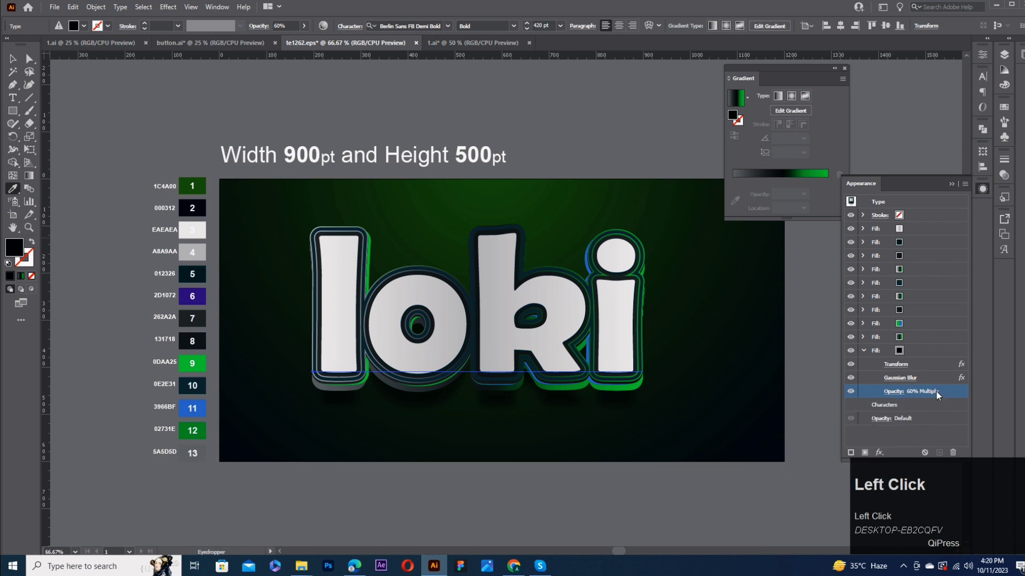
Set the shadow's Gaussian Blur radius to 44 pixels and collapse the black fill's attributes.
{"action": "left_click", "coordinate": [904, 379]}
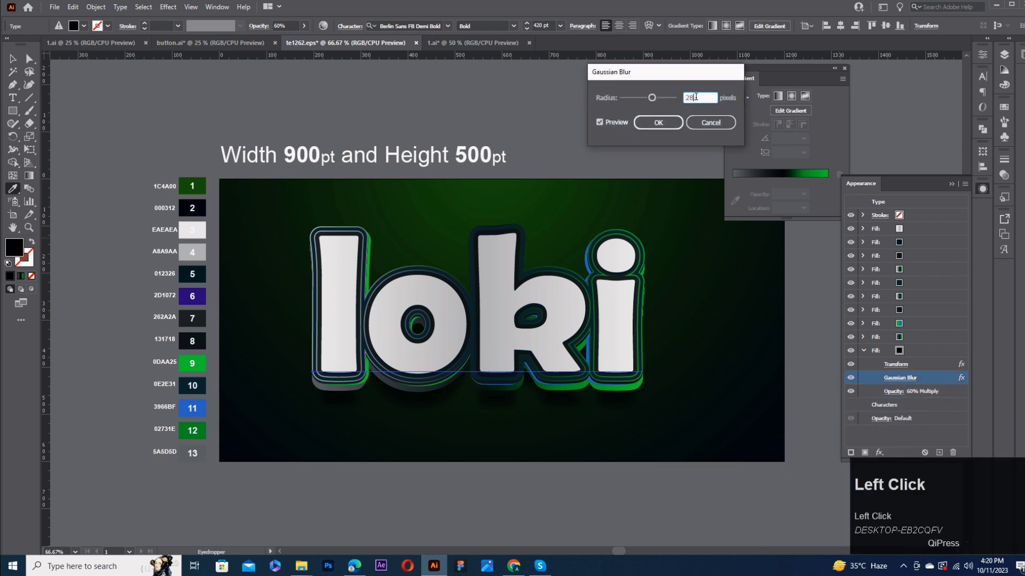
{"action": "type", "text": "44"}
{"action": "left_click", "coordinate": [656, 121]}
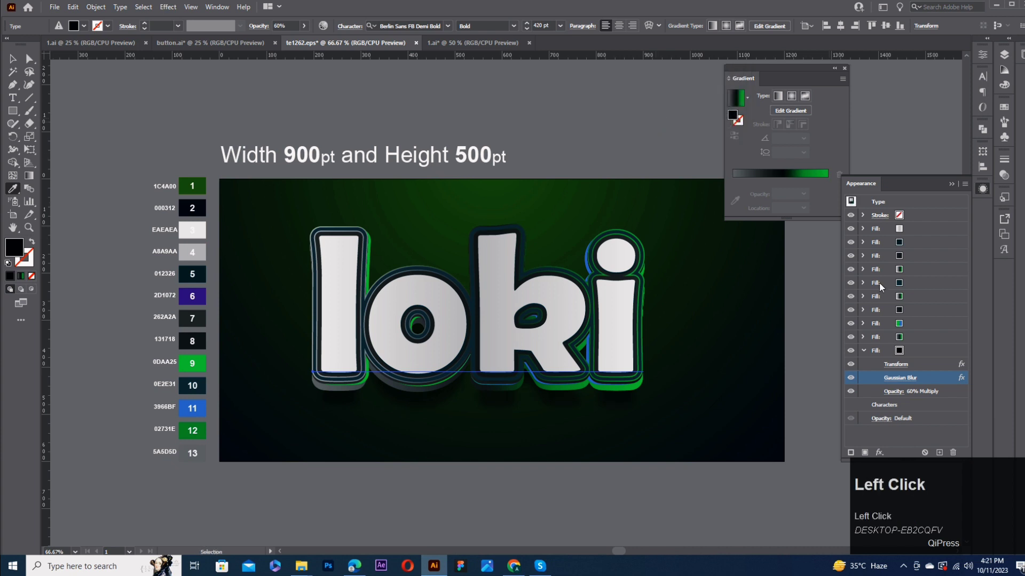
{"action": "left_click", "coordinate": [926, 432]}
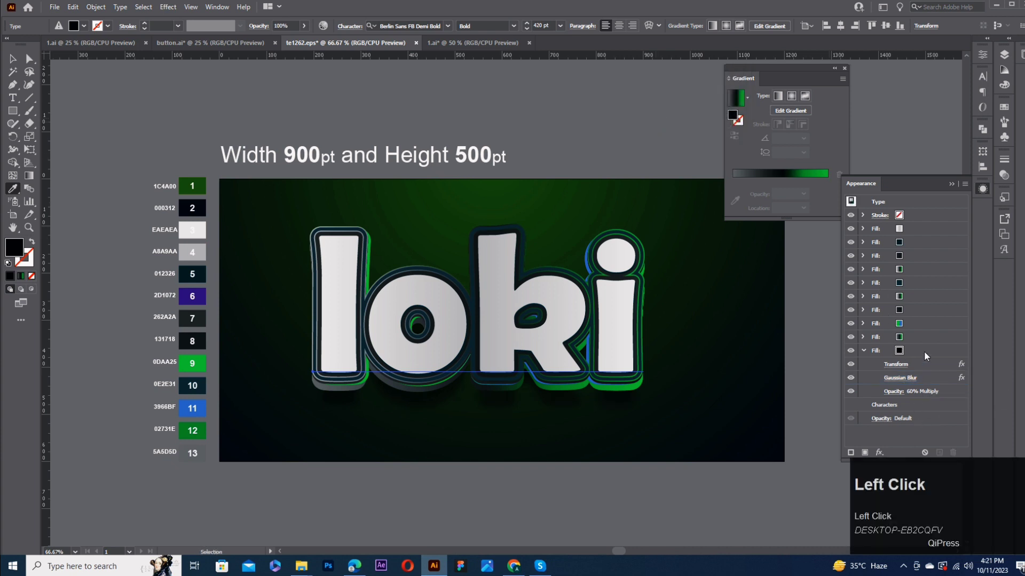
{"action": "left_click", "coordinate": [863, 351]}
Nudge the loki text slightly to the left on the green background and deselect it.
{"action": "scroll", "coordinate": [415, 318], "scroll_direction": "down", "scroll_amount": 1}
{"action": "left_click", "coordinate": [13, 58]}
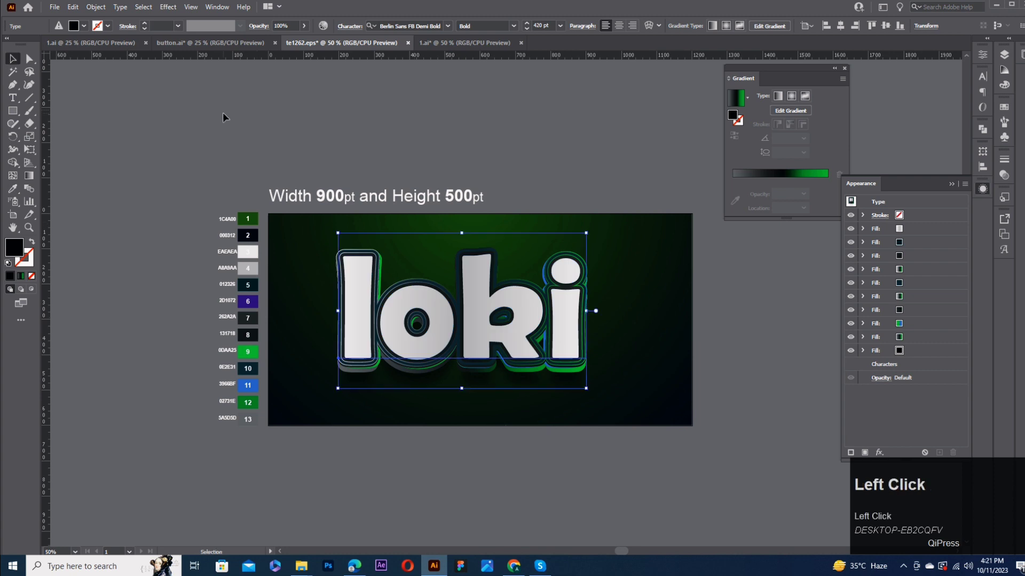
{"action": "left_click", "coordinate": [223, 113]}
{"action": "scroll", "coordinate": [508, 278], "scroll_direction": "up", "scroll_amount": 1}
{"action": "mouse_move", "coordinate": [544, 363]}
{"action": "left_mouse_down"}
{"action": "mouse_move", "coordinate": [558, 364]}
{"action": "mouse_move", "coordinate": [534, 366]}
{"action": "left_mouse_up"}
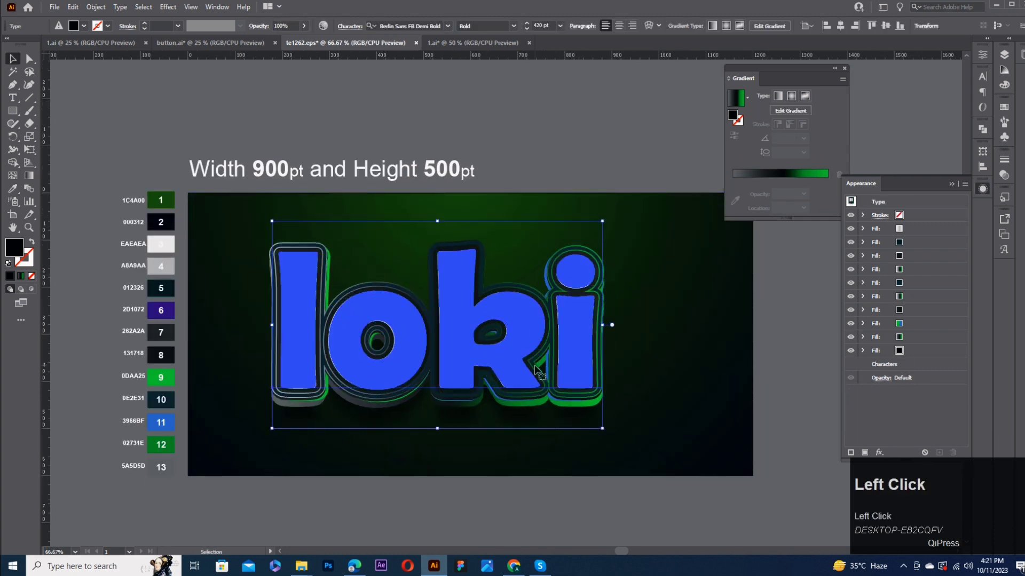
{"action": "left_click", "coordinate": [556, 127]}
Browse the font list to preview other typefaces on the styled loki text.
{"action": "left_click", "coordinate": [526, 324]}
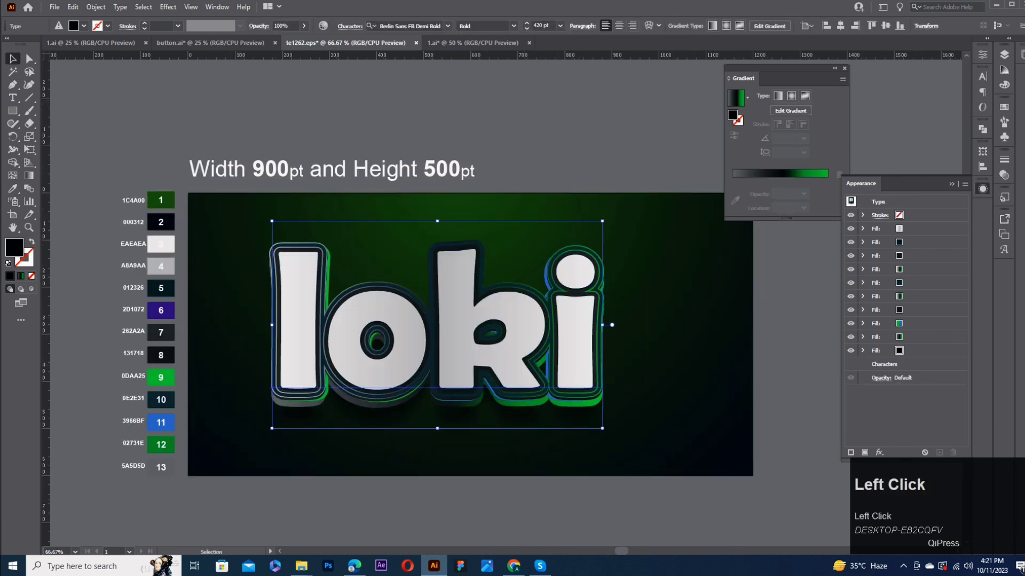
{"action": "left_click", "coordinate": [983, 54]}
{"action": "left_click", "coordinate": [955, 321]}
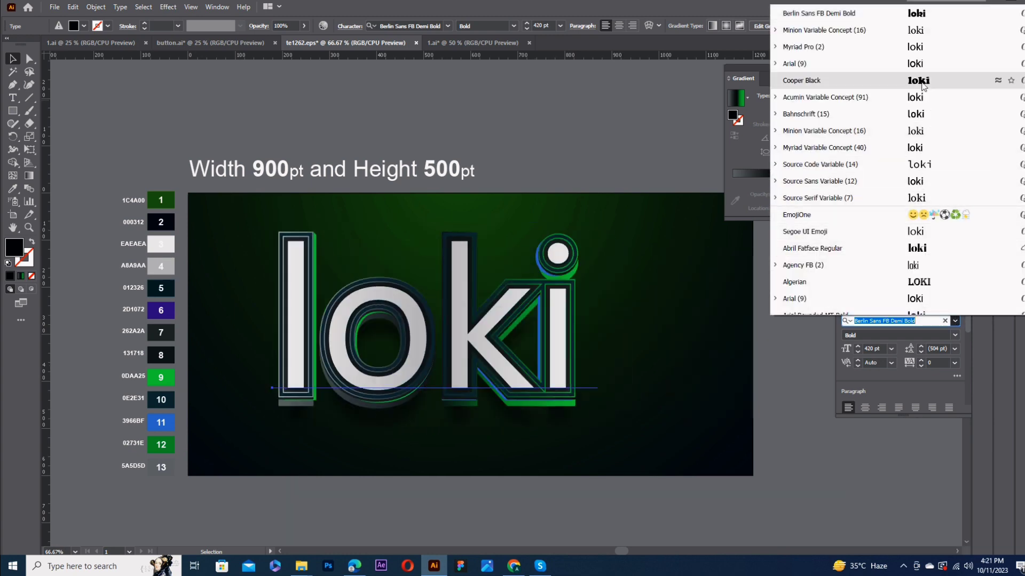
{"action": "left_click", "coordinate": [661, 378]}
{"action": "left_click", "coordinate": [662, 379]}
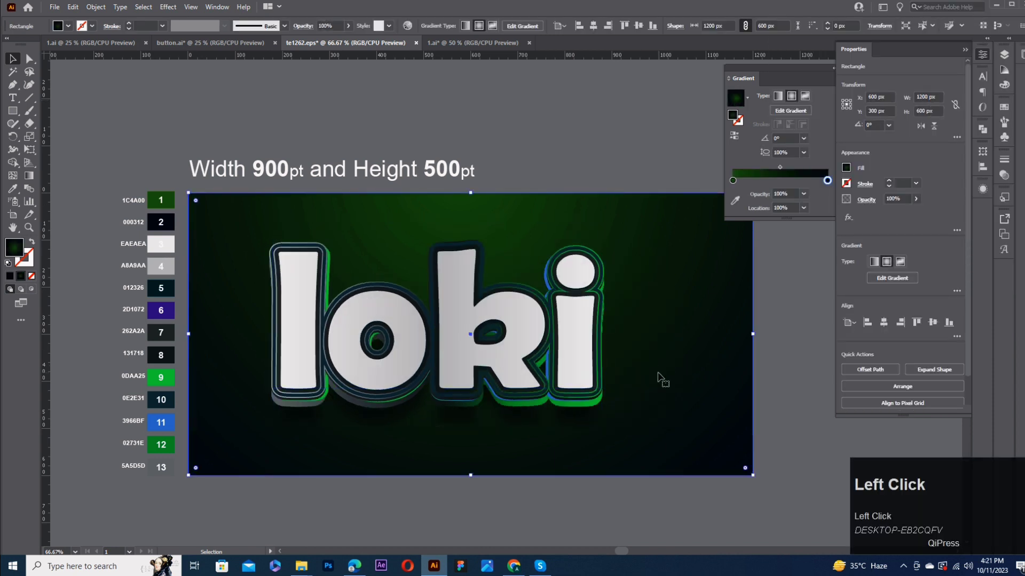
Replace the styled word loki with "Bye" to test that the text effect is editable.
{"action": "double_click", "coordinate": [448, 367]}
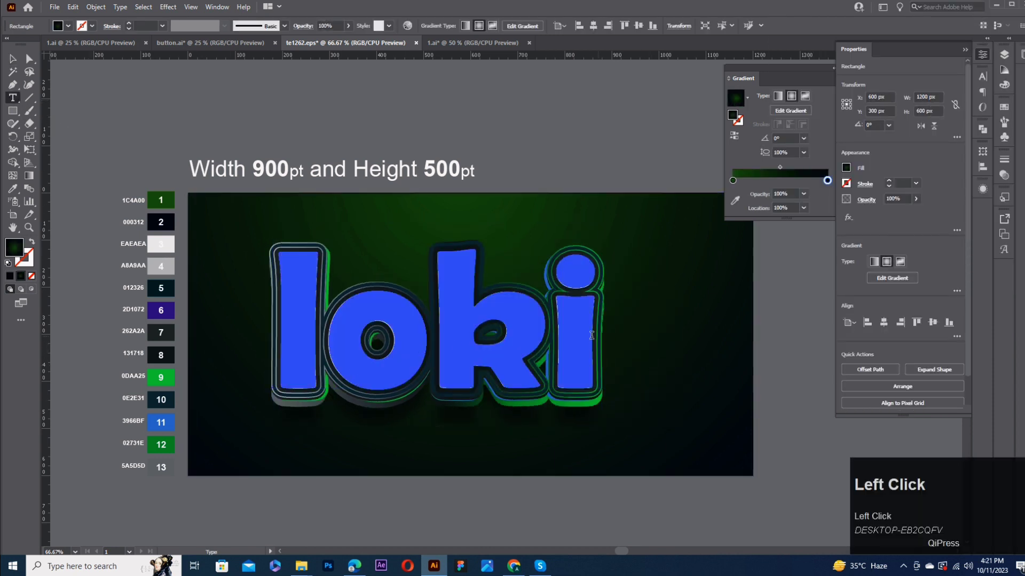
{"action": "left_click_drag", "start_coordinate": [601, 339], "coordinate": [286, 337]}
{"action": "type", "text": "Bye"}
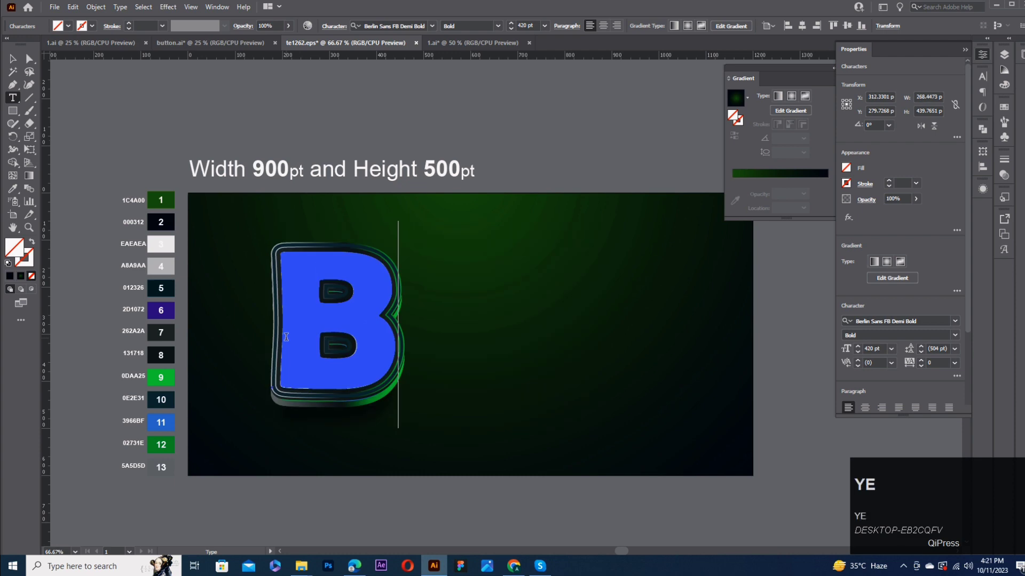